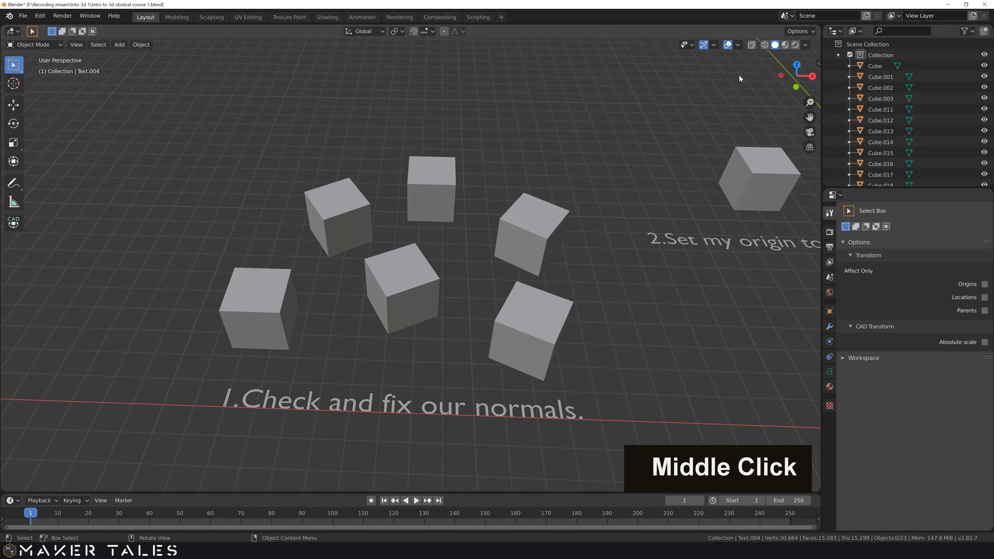
# Turn on the Face Orientation overlay to check the normals of the task 1 cubes.
pyautogui.click(737, 45)
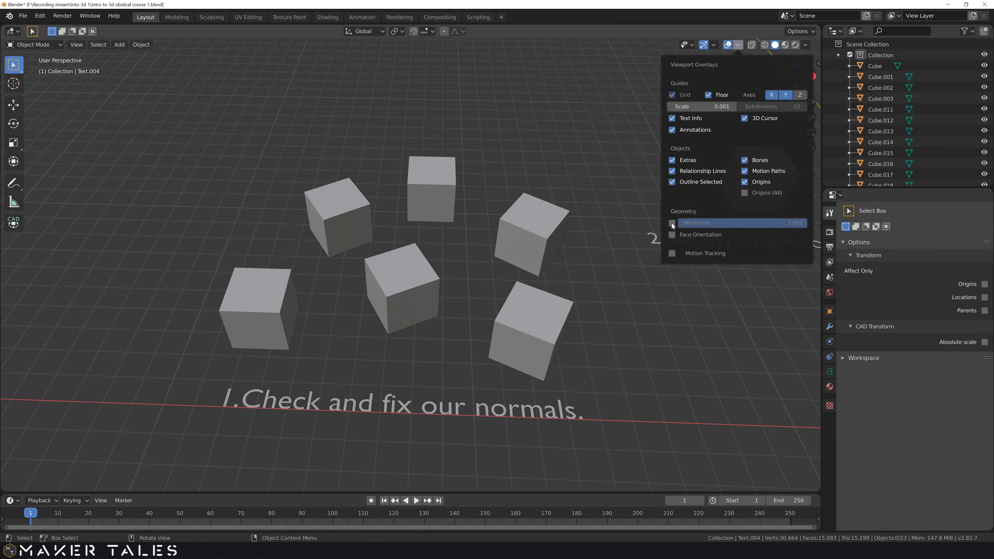
pyautogui.click(672, 235)
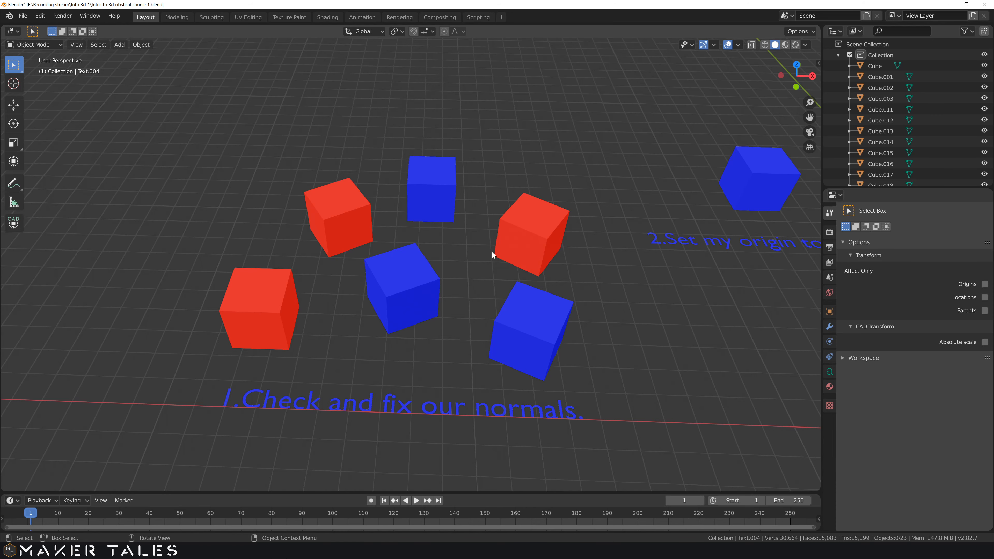
pyautogui.moveTo(466, 256)
pyautogui.mouseDown(button='middle')
pyautogui.moveTo(603, 203)
pyautogui.moveTo(541, 210)
pyautogui.moveTo(497, 231)
pyautogui.moveTo(475, 269)
pyautogui.mouseUp(button='middle')
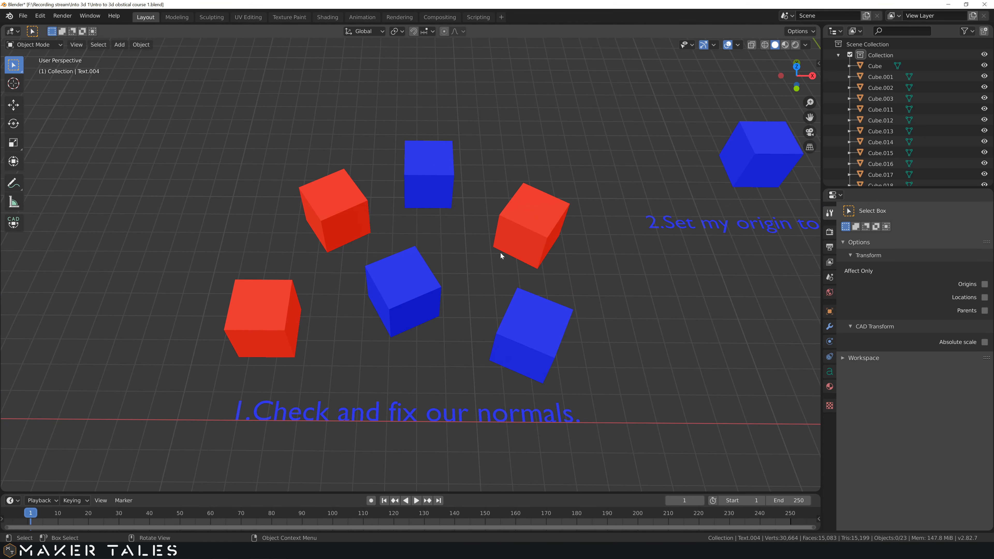
# Recalculate the normals to the outside on all faces of the three red cubes together in Edit Mode.
pyautogui.click(527, 236)
pyautogui.keyDown('shift'); pyautogui.click(366, 227); pyautogui.keyUp('shift')
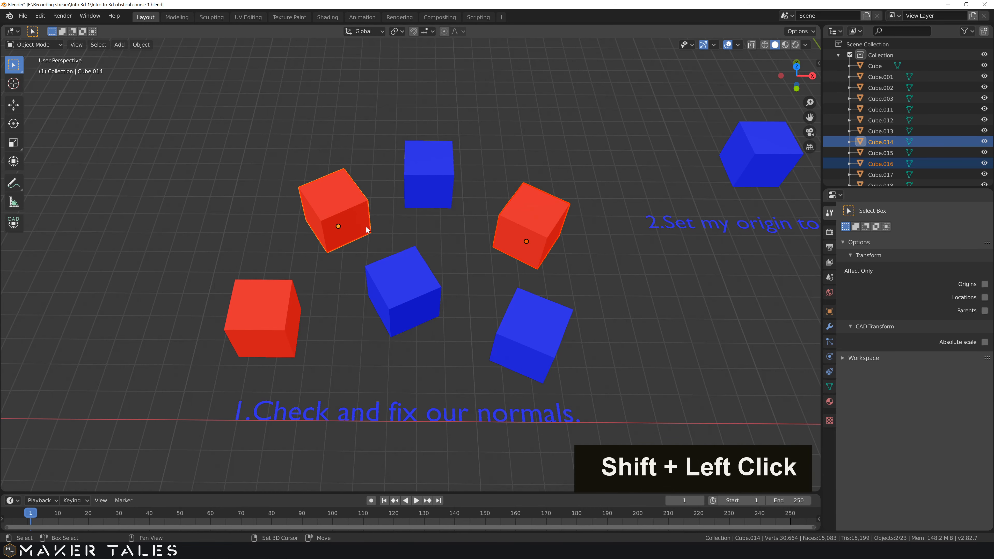
pyautogui.keyDown('shift'); pyautogui.click(252, 319); pyautogui.keyUp('shift')
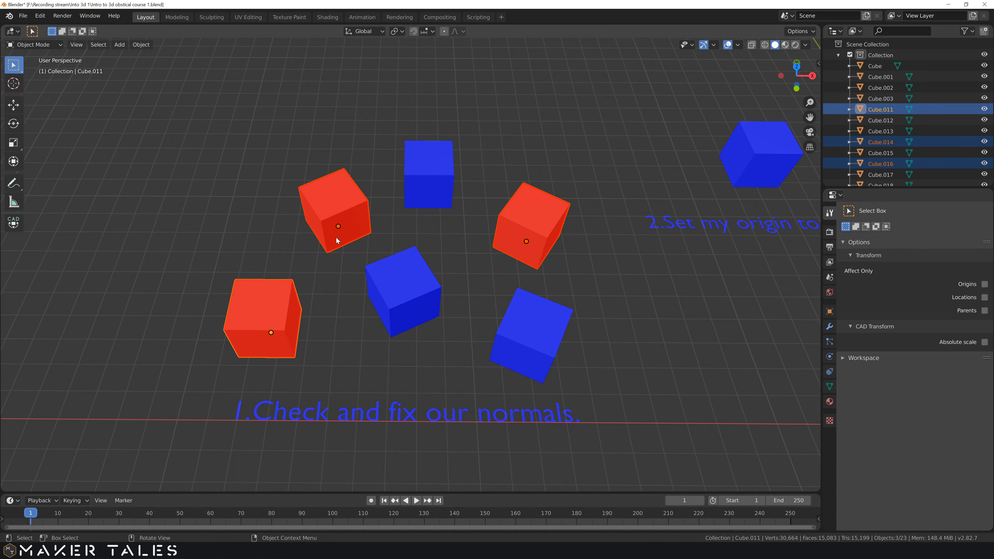
pyautogui.press('Tab')
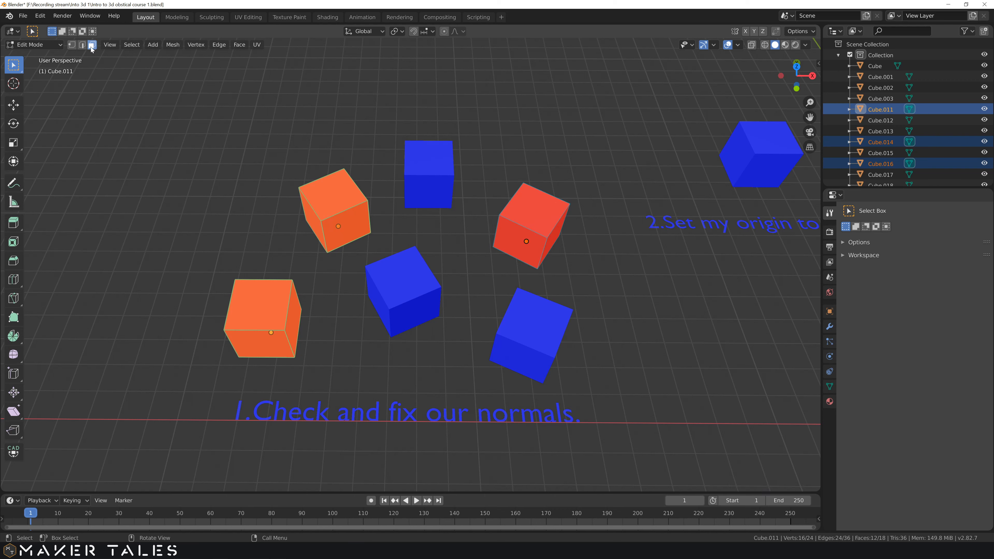
pyautogui.press('a')
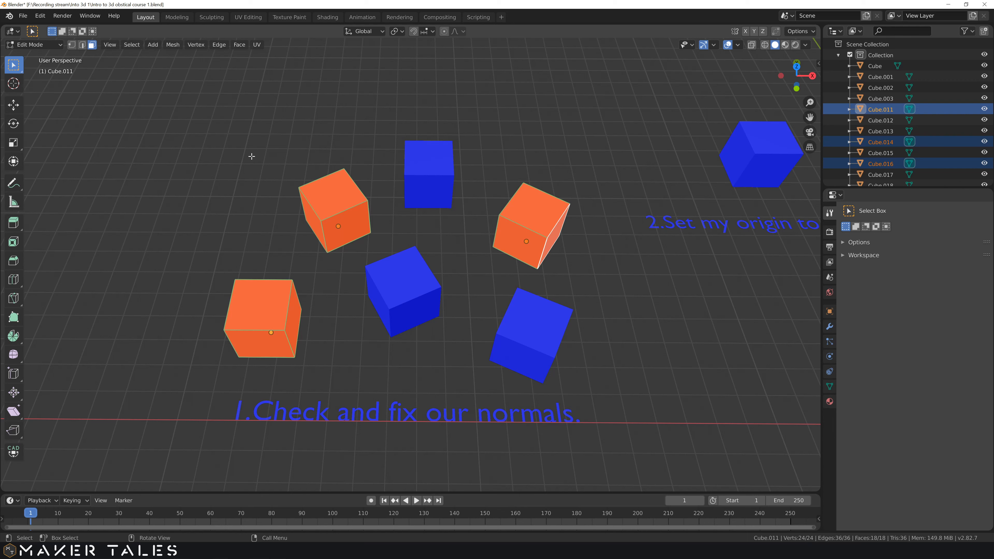
pyautogui.hotkey('shift', 'n')
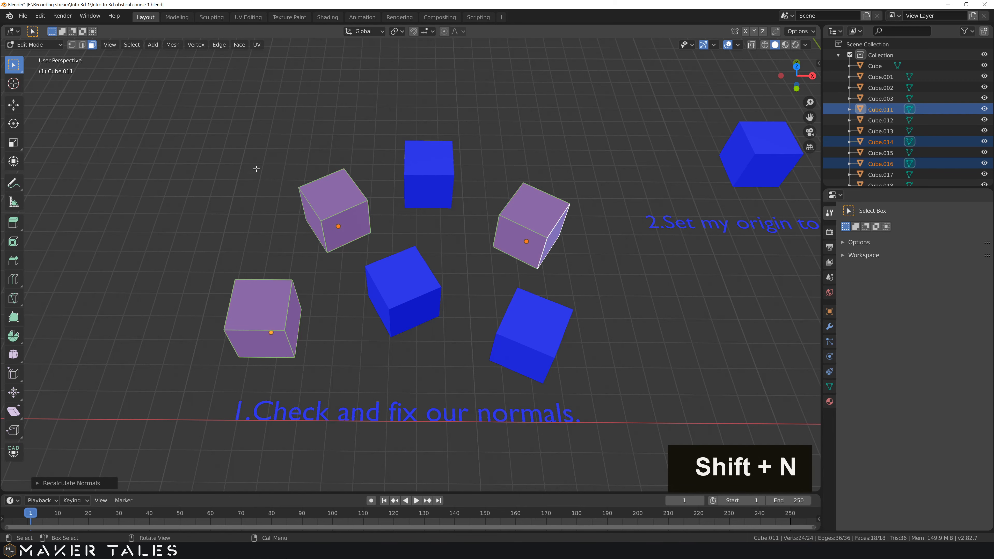
pyautogui.click(305, 289)
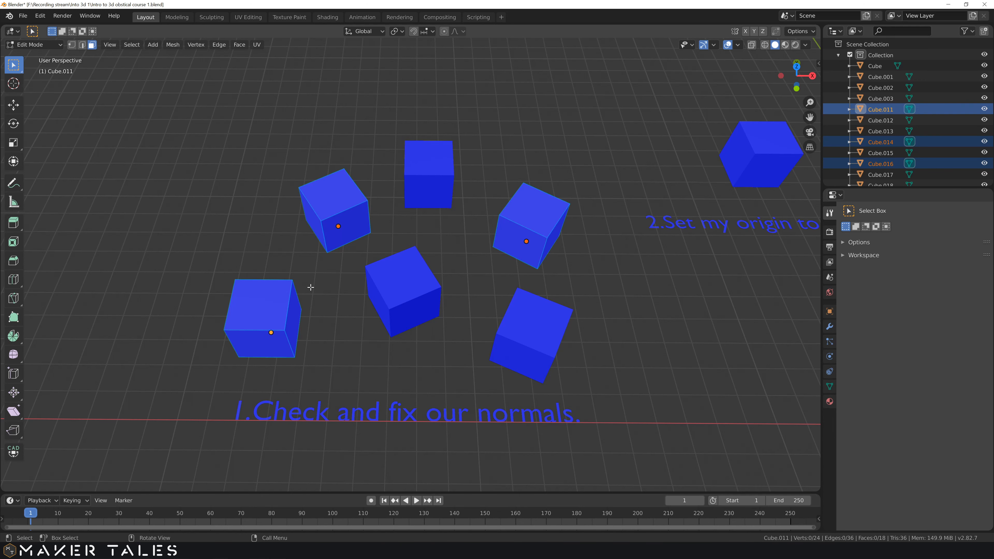
pyautogui.moveTo(322, 305); pyautogui.dragTo(308, 293, button='middle')
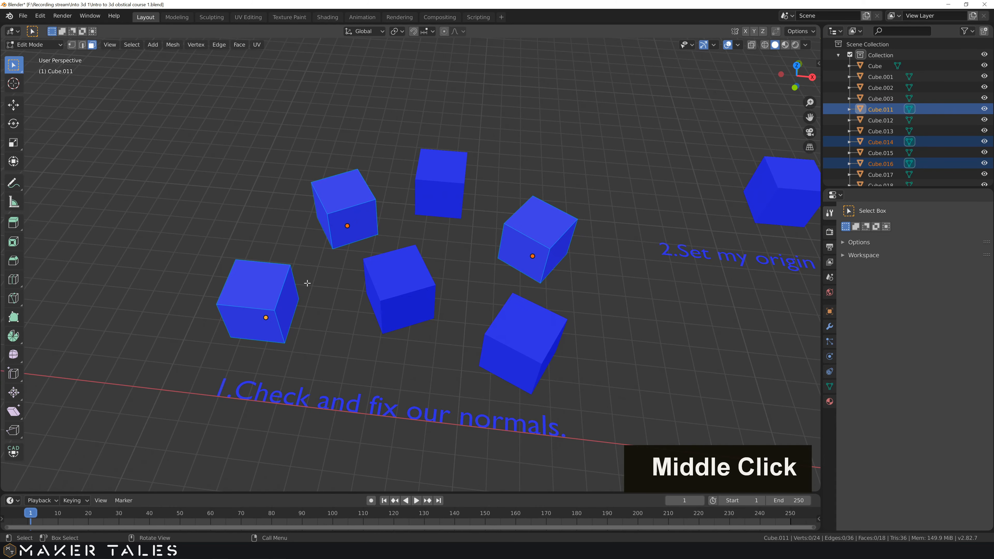
# Turn off the Face Orientation overlay, return to Object Mode and clear the selection.
pyautogui.click(737, 45)
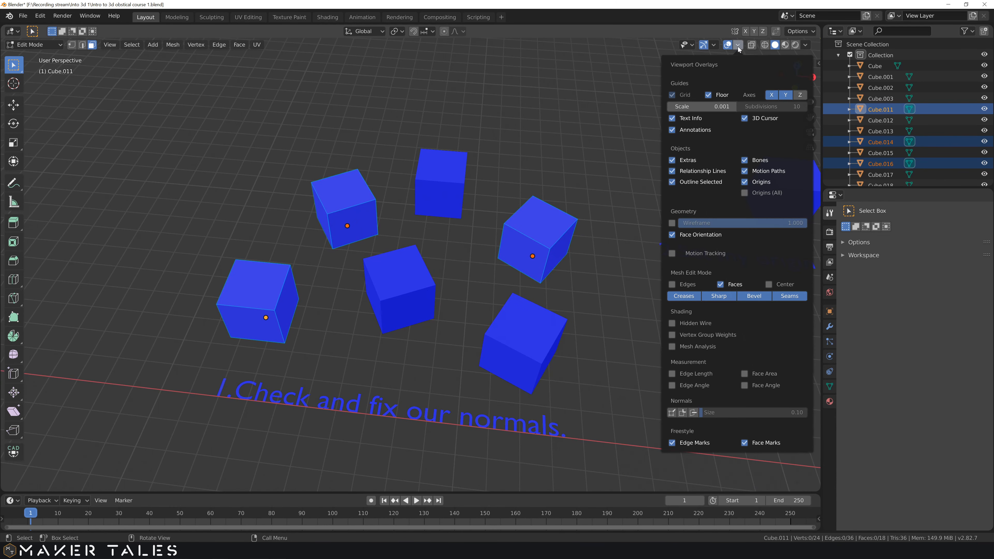
pyautogui.click(673, 235)
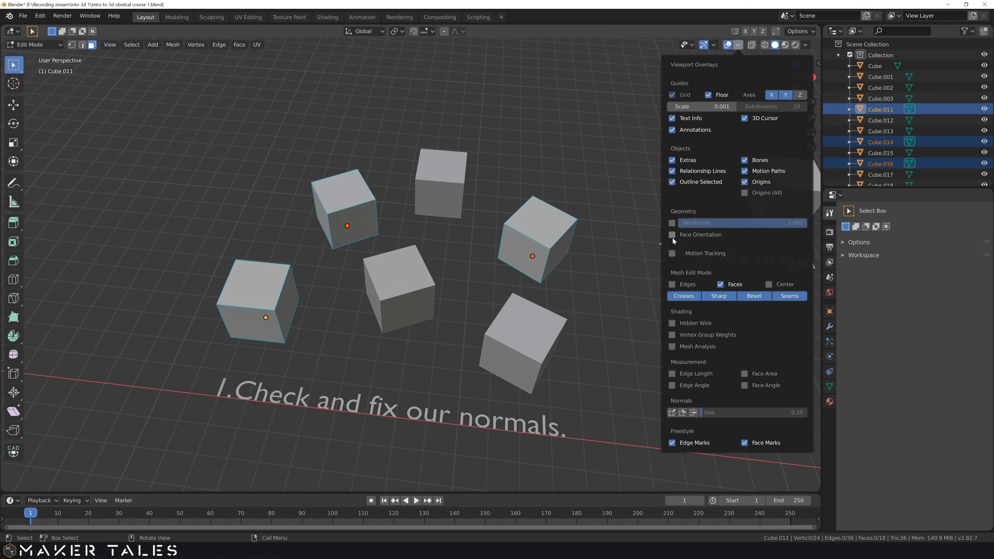
pyautogui.press('Tab')
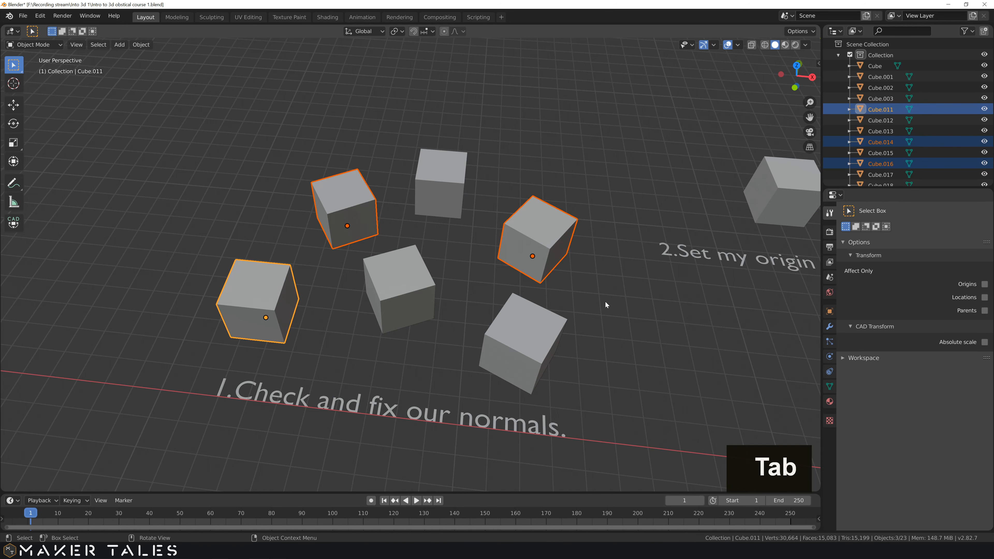
pyautogui.click(605, 300)
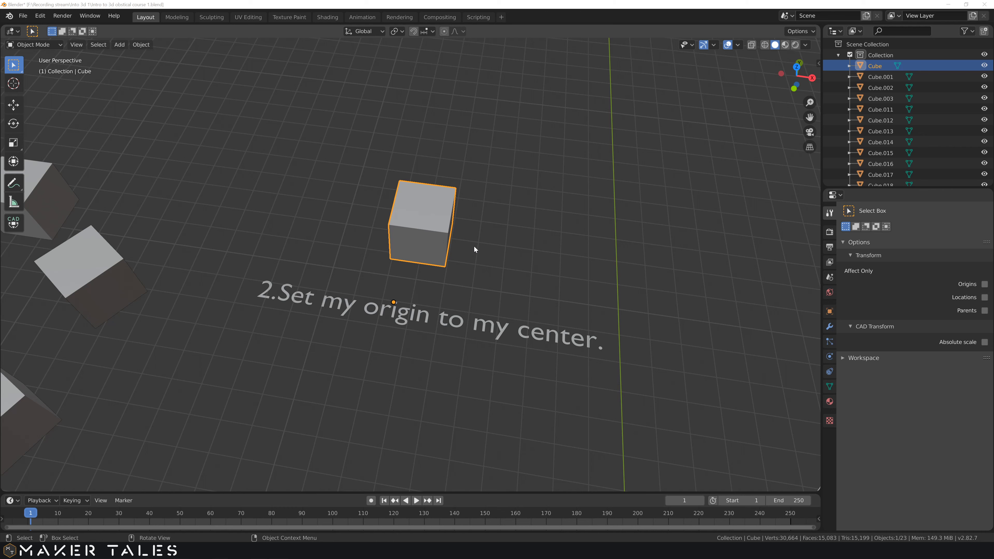
# Set the task 2 cube's origin to its own center using Origin to Geometry.
pyautogui.rightClick(423, 244)
pyautogui.moveTo(424, 244)
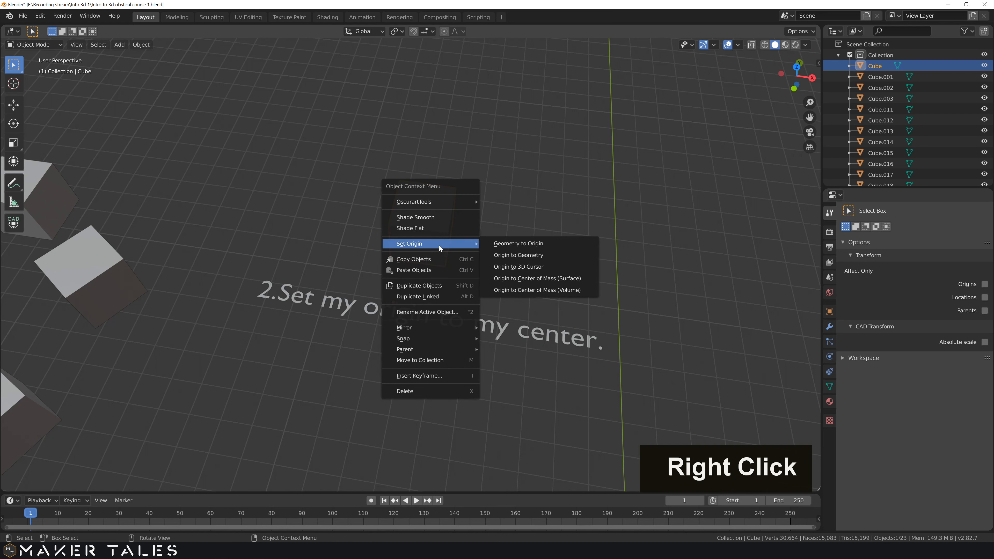
pyautogui.click(540, 257)
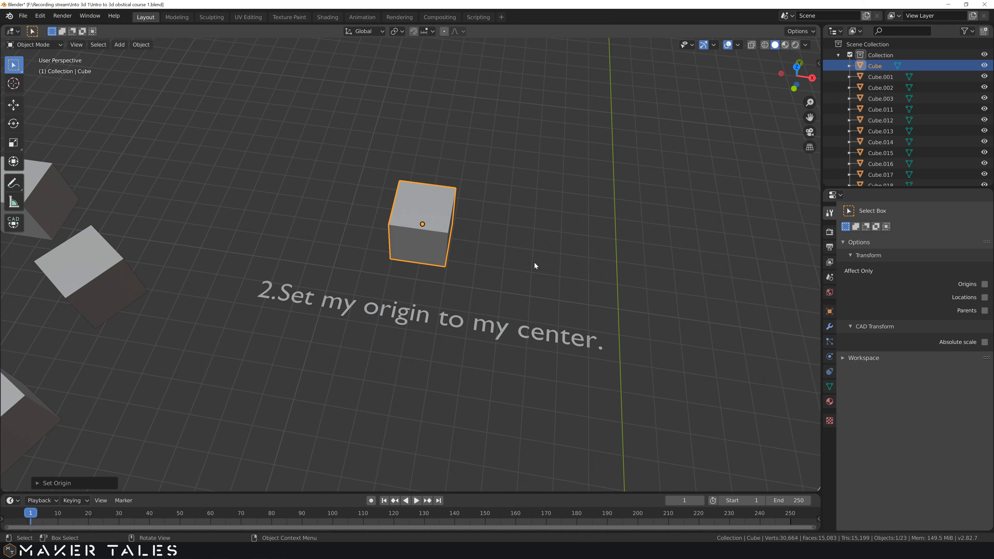
pyautogui.click(534, 262)
# Set snapping to Vertex and place the 3D cursor on the task 3 cube's lower corner marked by the arrow.
pyautogui.moveTo(556, 278); pyautogui.dragTo(498, 316, button='middle')
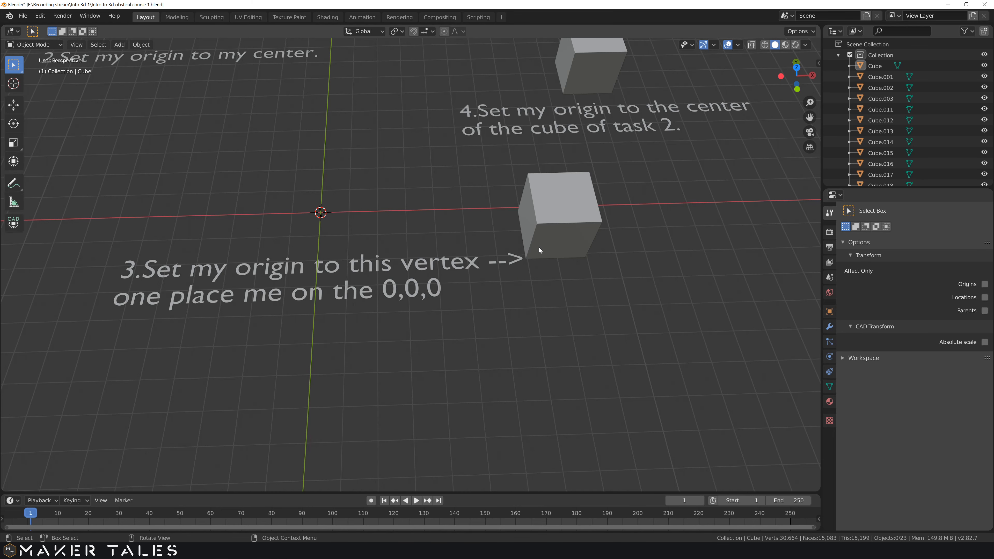
pyautogui.click(552, 237)
pyautogui.moveTo(560, 260); pyautogui.dragTo(552, 290, button='middle')
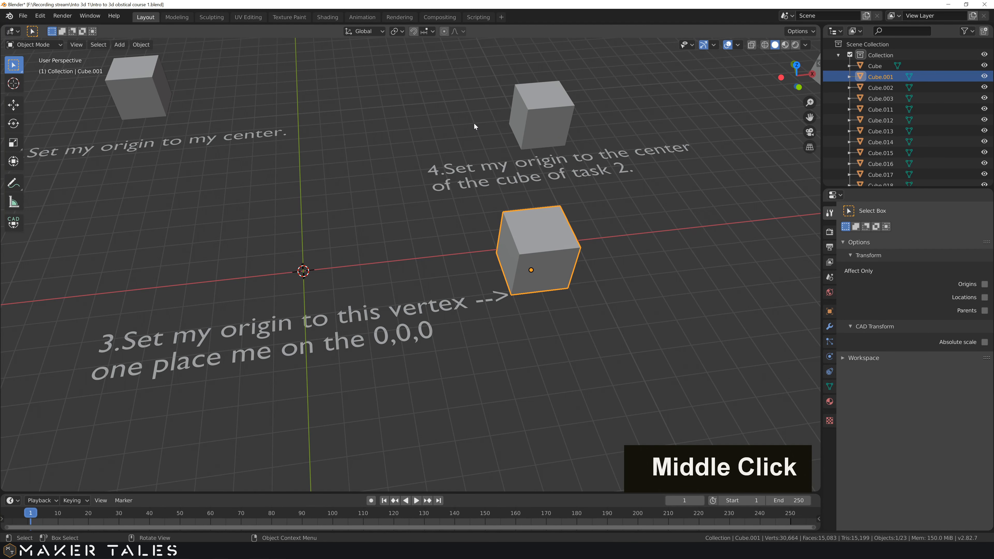
pyautogui.click(432, 32)
pyautogui.click(399, 74)
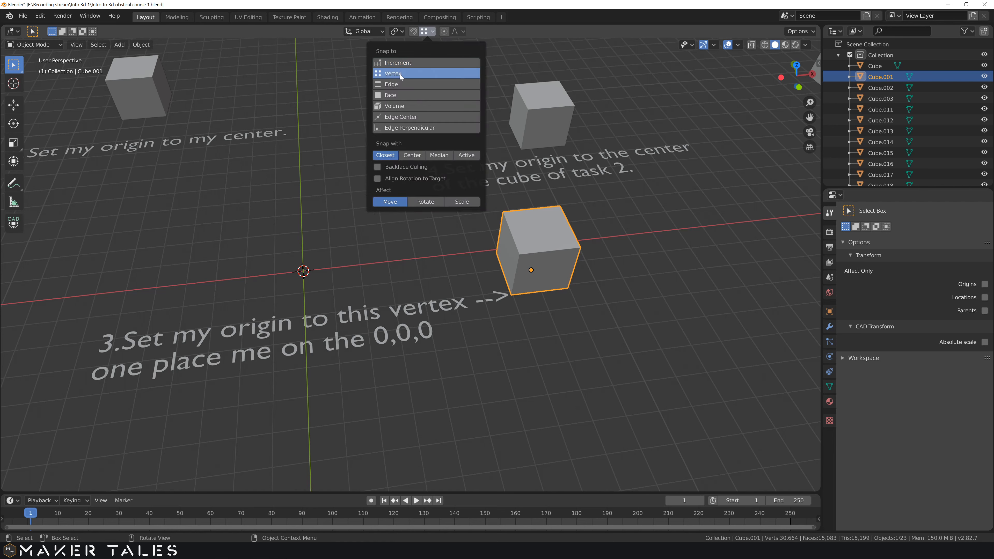
pyautogui.click(458, 242)
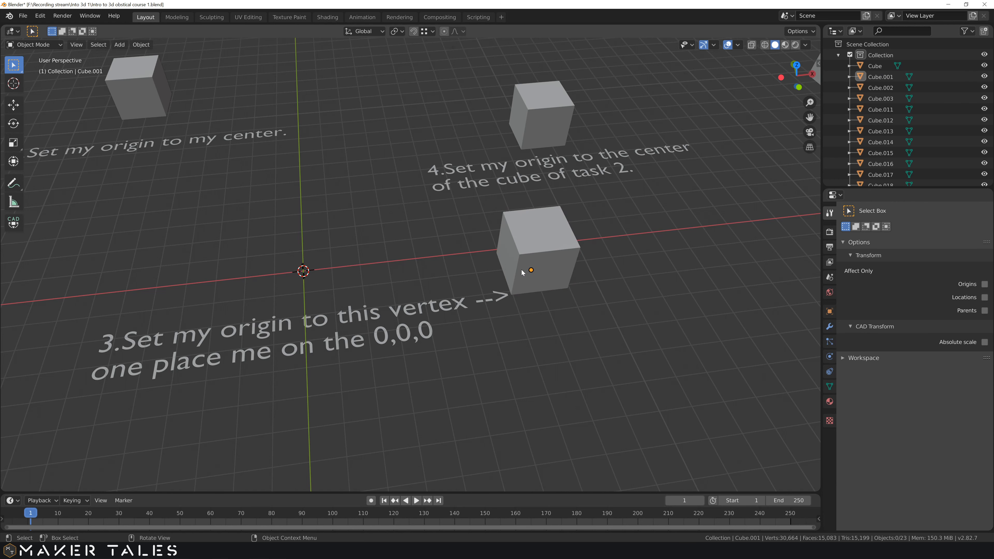
pyautogui.keyDown('shift'); pyautogui.moveTo(553, 274); pyautogui.dragTo(511, 295, button='right'); pyautogui.keyUp('shift')
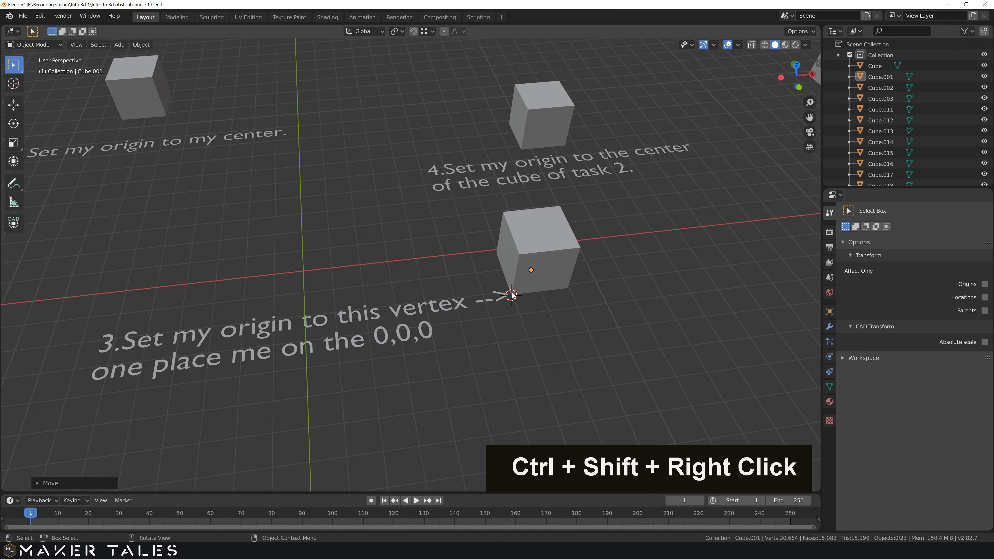
# Set the task 3 cube's origin to the 3D cursor, then deselect the cube.
pyautogui.click(555, 247)
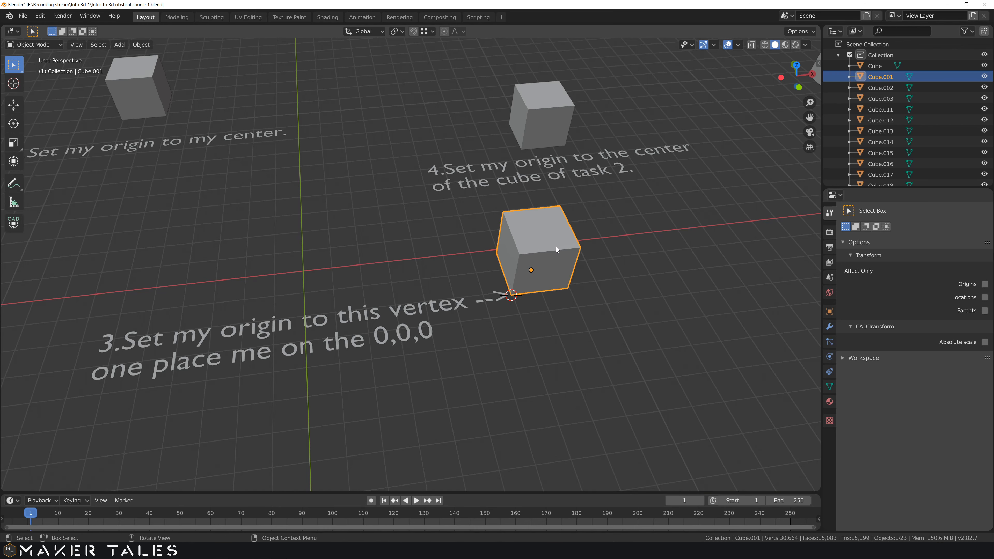
pyautogui.rightClick(556, 261)
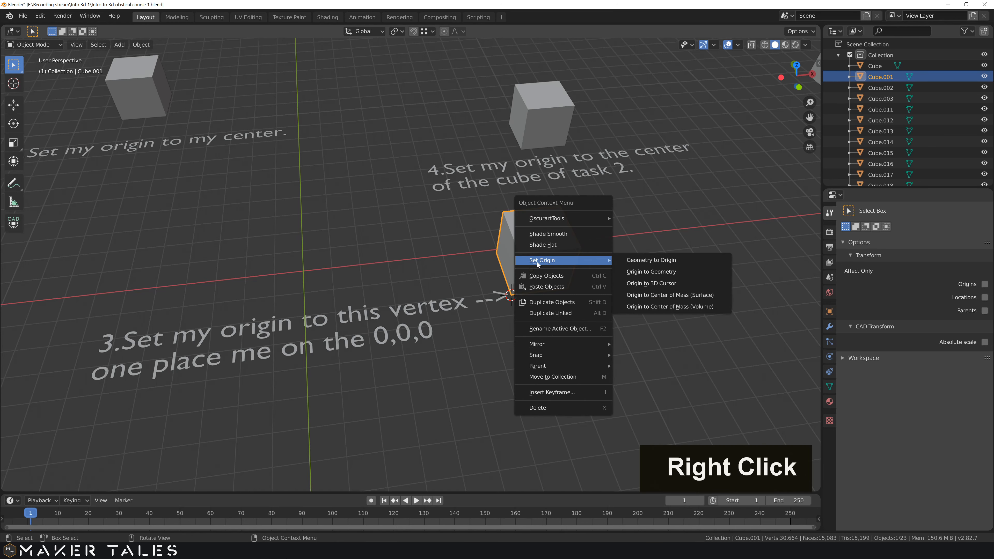
pyautogui.click(668, 284)
pyautogui.click(590, 287)
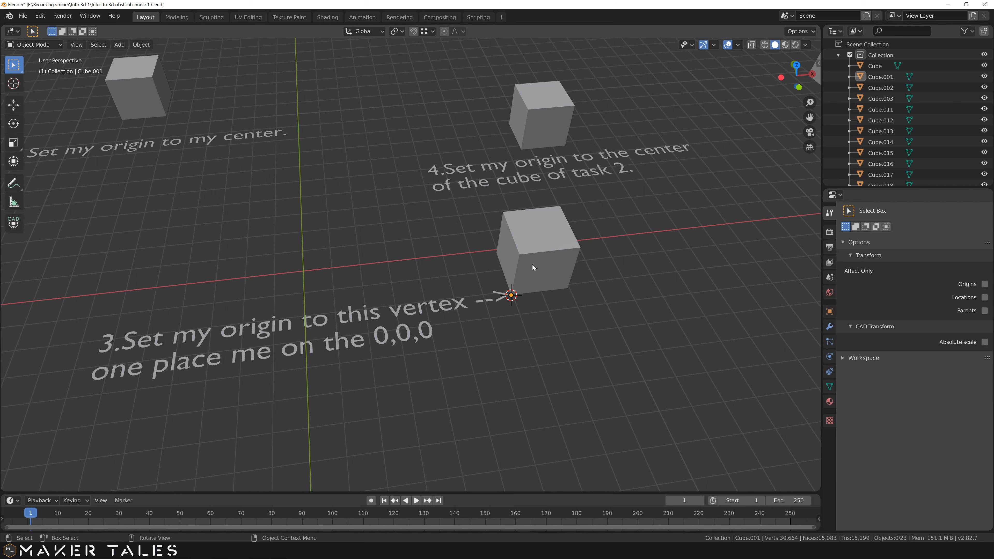
# Set the task 3 cube's X, Y and Z location to 0 mm.
pyautogui.click(536, 254)
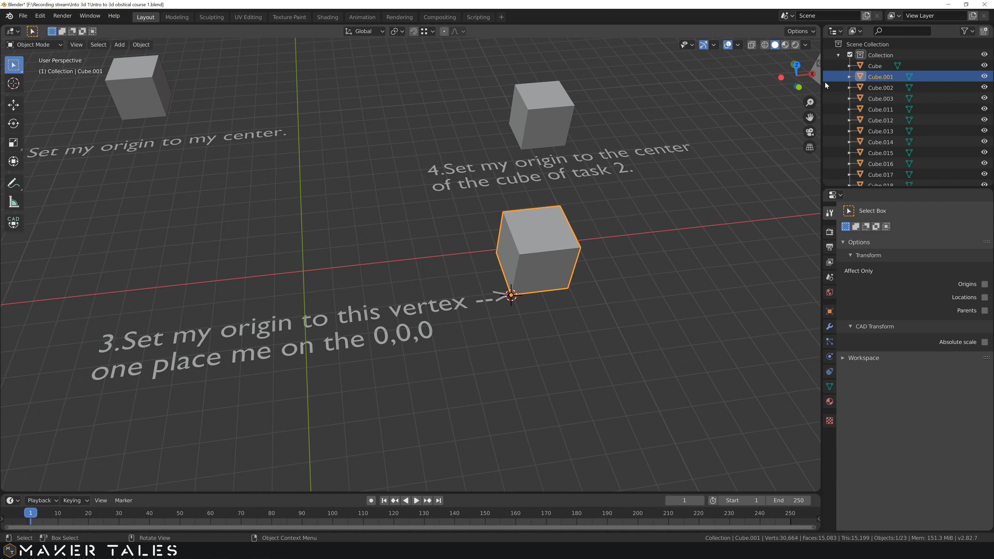
pyautogui.click(819, 62)
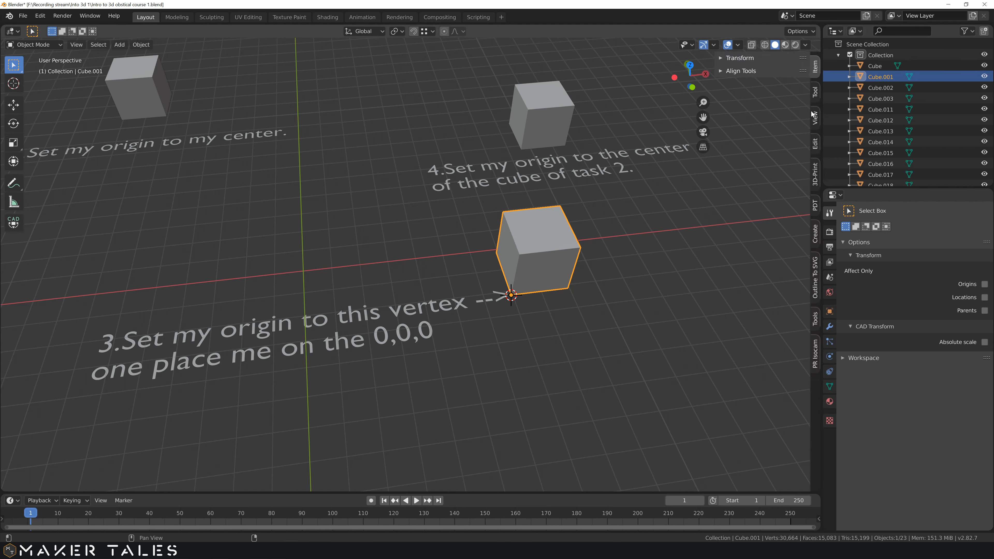
pyautogui.click(723, 58)
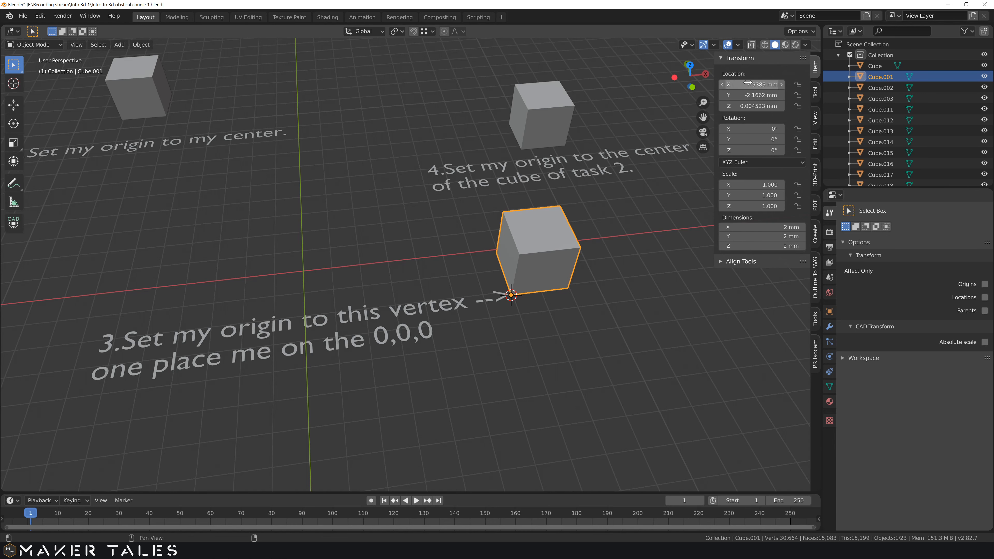
pyautogui.moveTo(751, 84); pyautogui.dragTo(752, 105)
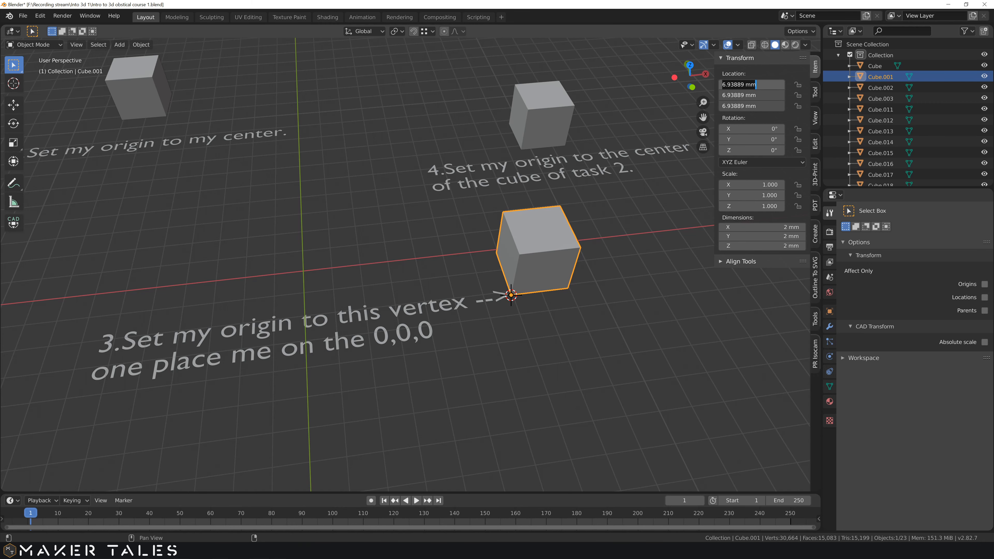
pyautogui.write('0')
pyautogui.press('Return')
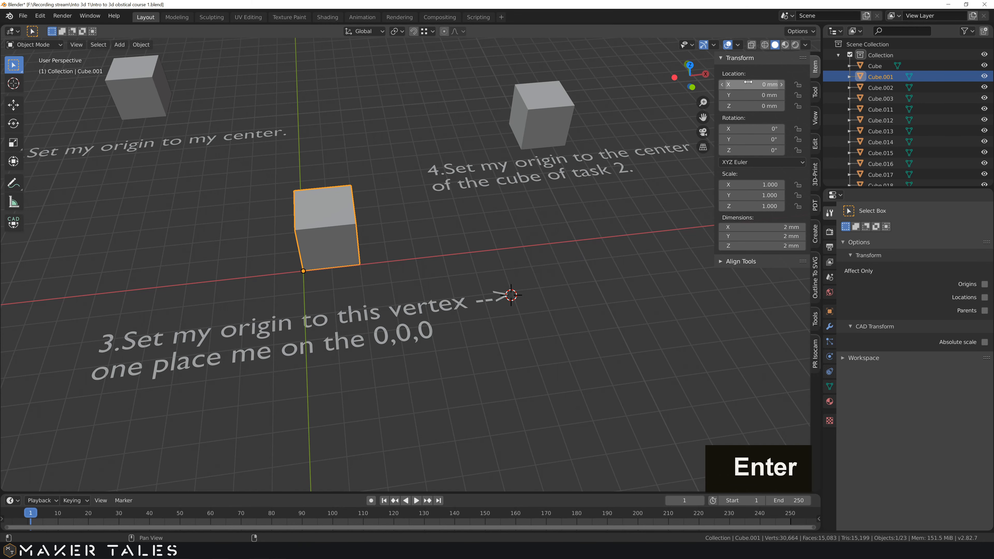
# Make the task 2 cube the active object and snap the 3D cursor to it with Cursor to Active.
pyautogui.moveTo(395, 273); pyautogui.dragTo(342, 270, button='middle')
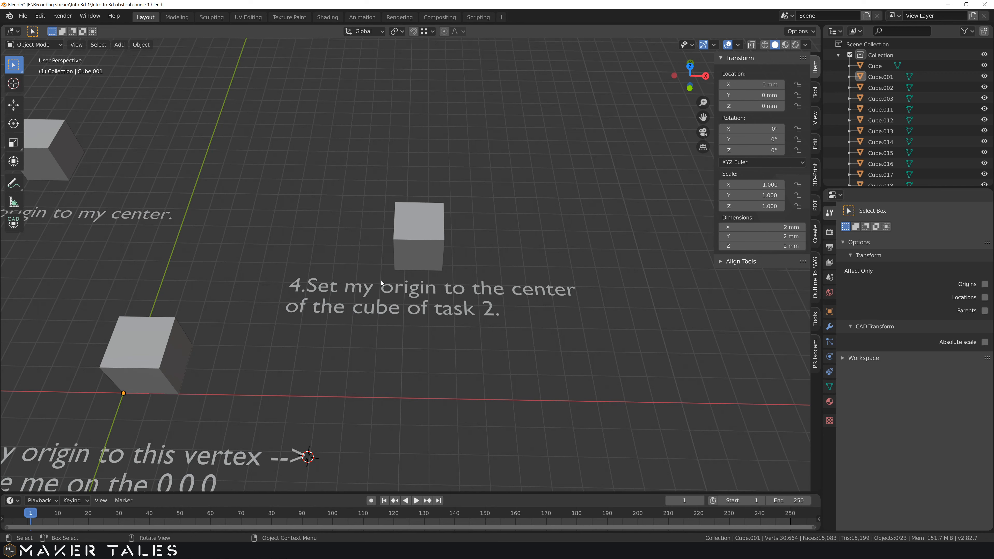
pyautogui.click(425, 235)
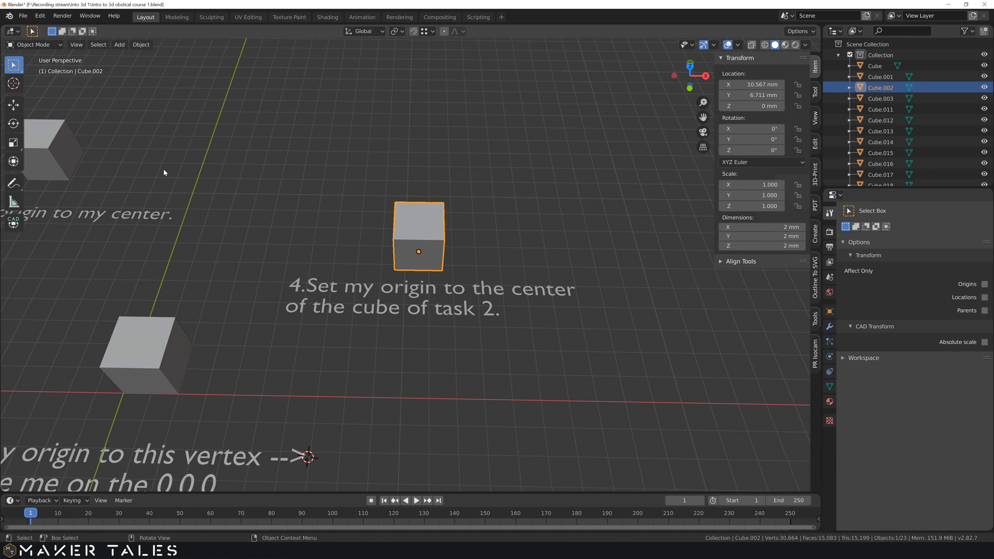
pyautogui.keyDown('shift'); pyautogui.moveTo(278, 231); pyautogui.dragTo(305, 235, button='middle'); pyautogui.keyUp('shift')
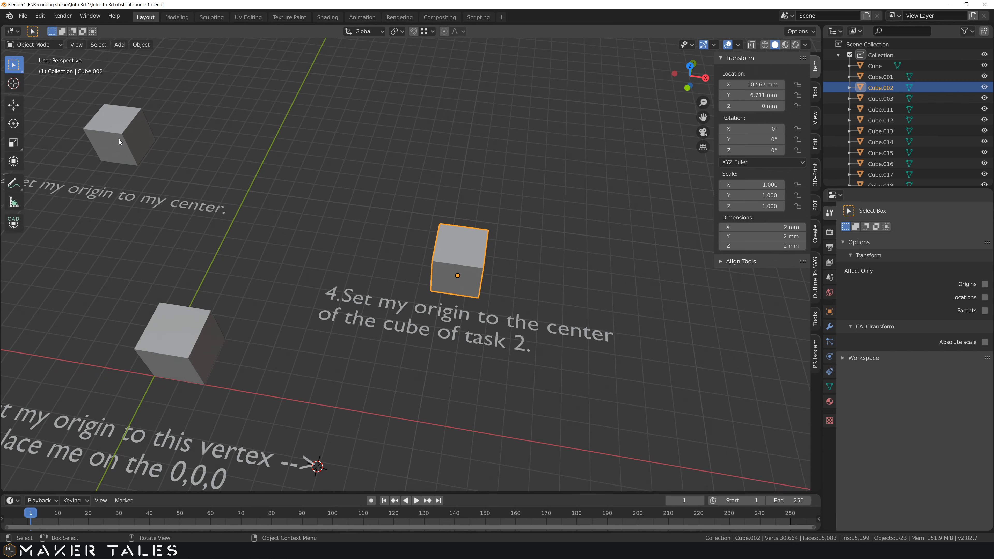
pyautogui.click(118, 152)
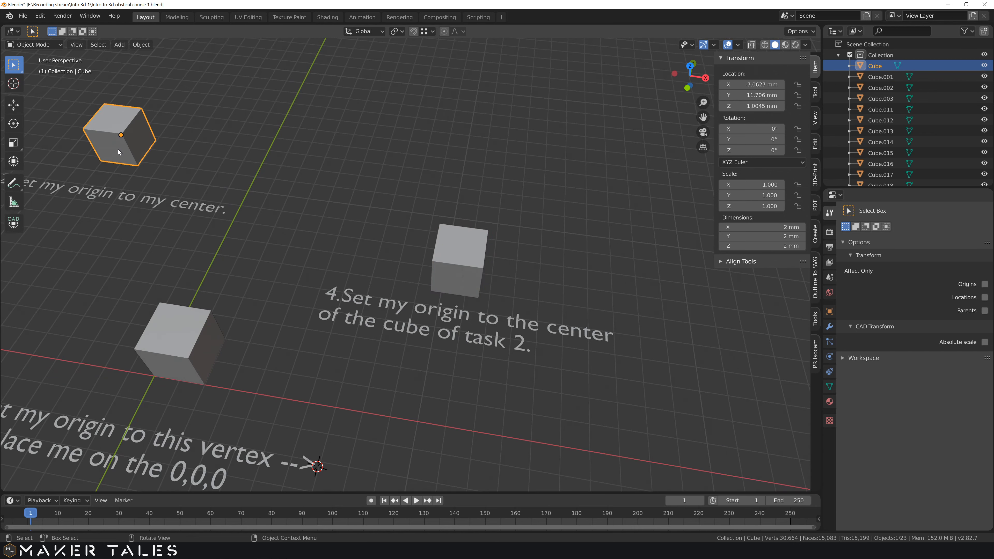
pyautogui.rightClick(140, 133)
pyautogui.moveTo(139, 134)
pyautogui.hotkey('shift', 's')
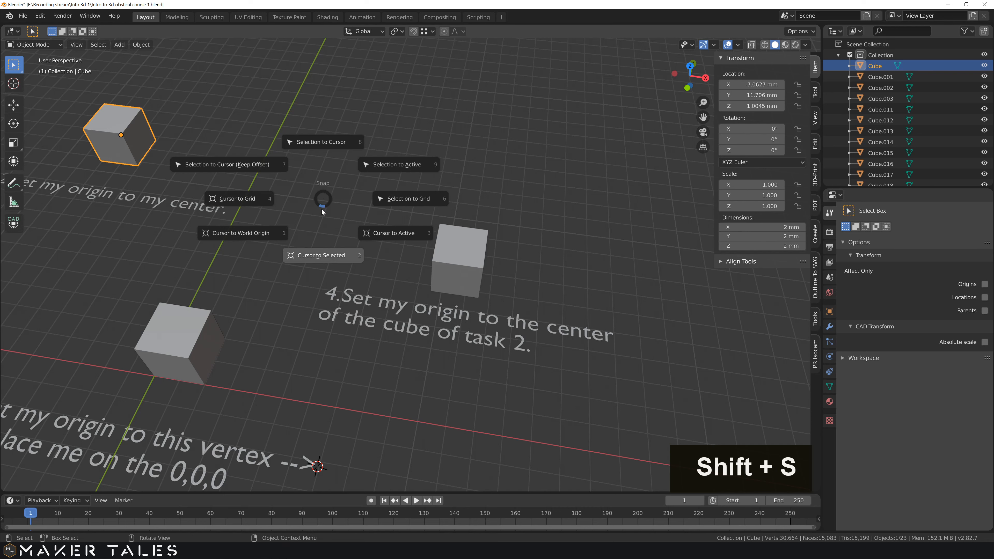
pyautogui.click(390, 235)
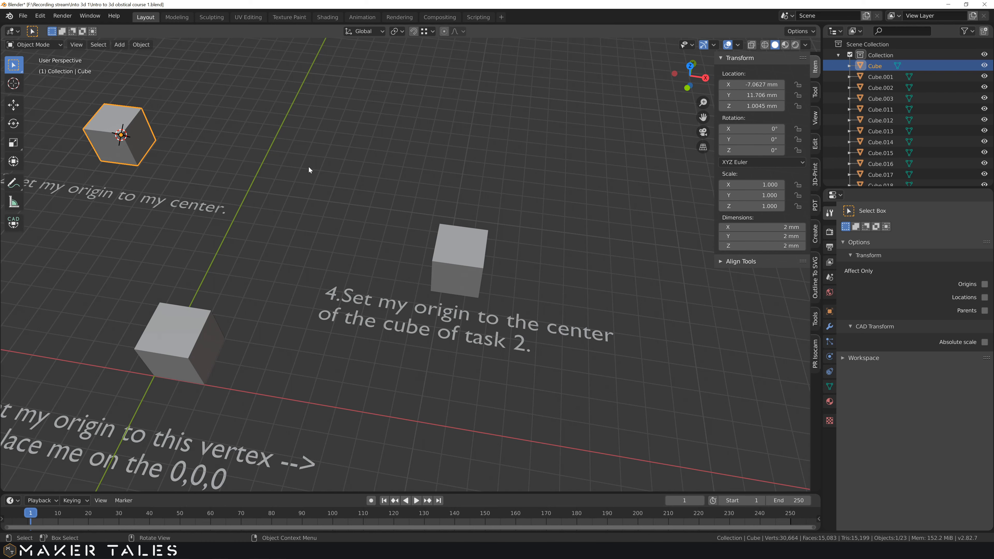
# Set the task 4 cube's origin to the 3D cursor at the center of the task 2 cube.
pyautogui.click(470, 241)
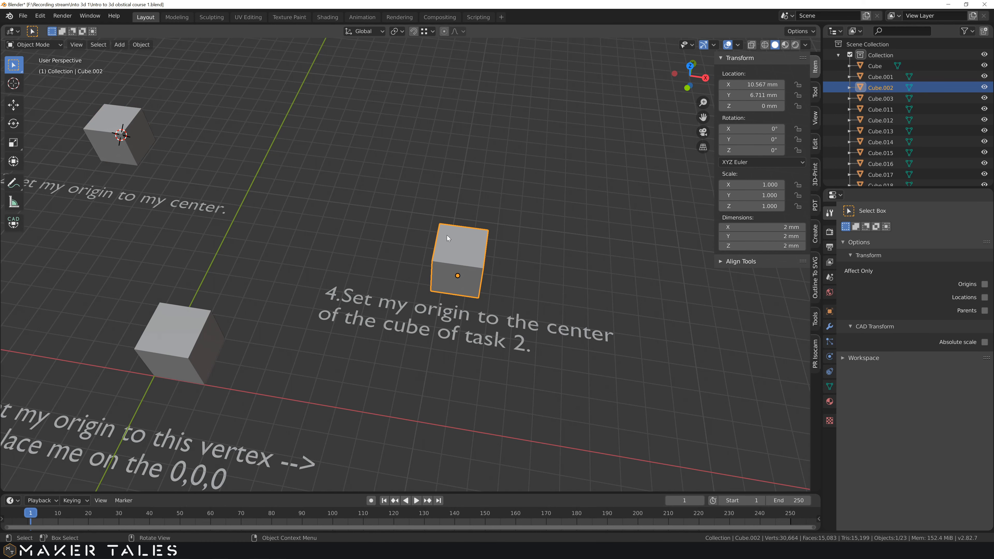
pyautogui.rightClick(458, 251)
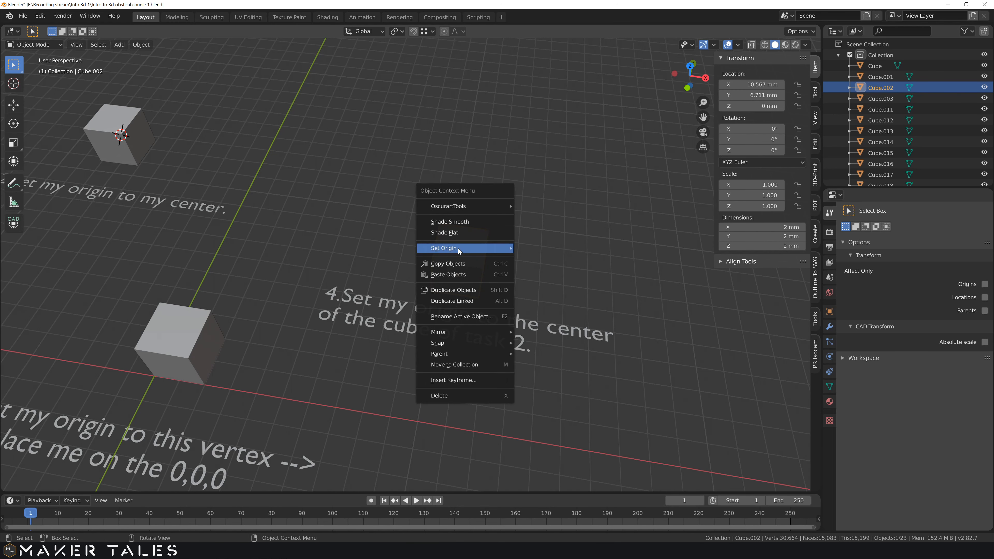
pyautogui.moveTo(458, 251)
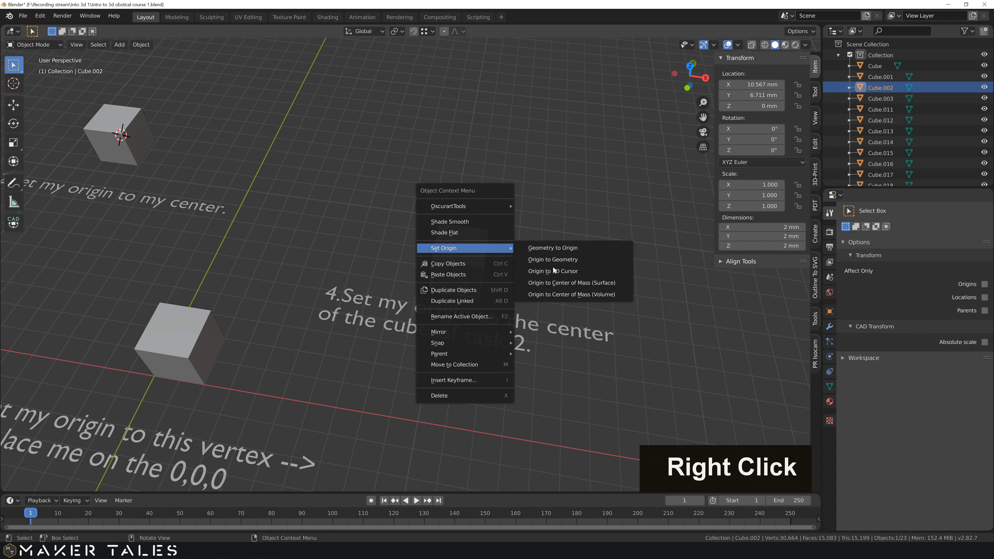
pyautogui.click(565, 273)
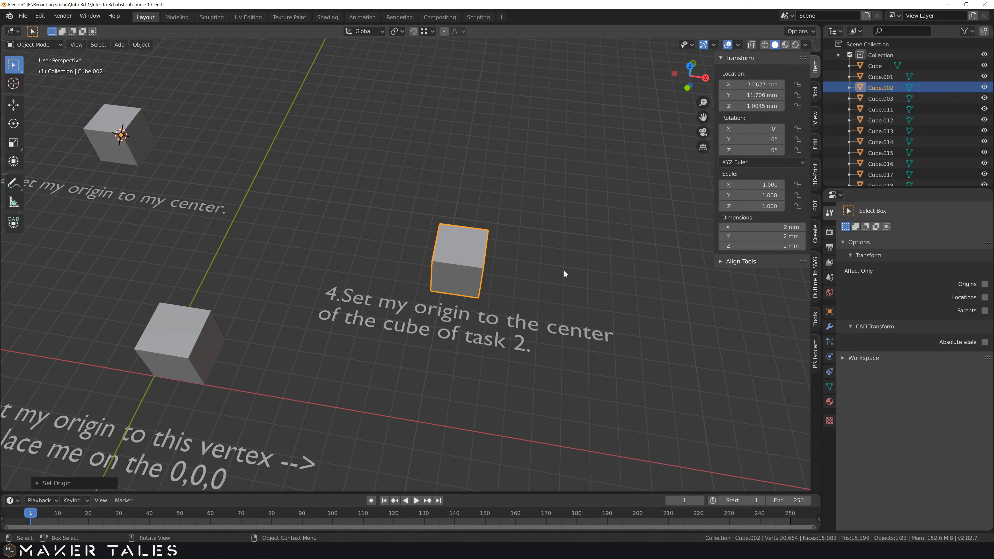
pyautogui.click(466, 177)
pyautogui.click(465, 246)
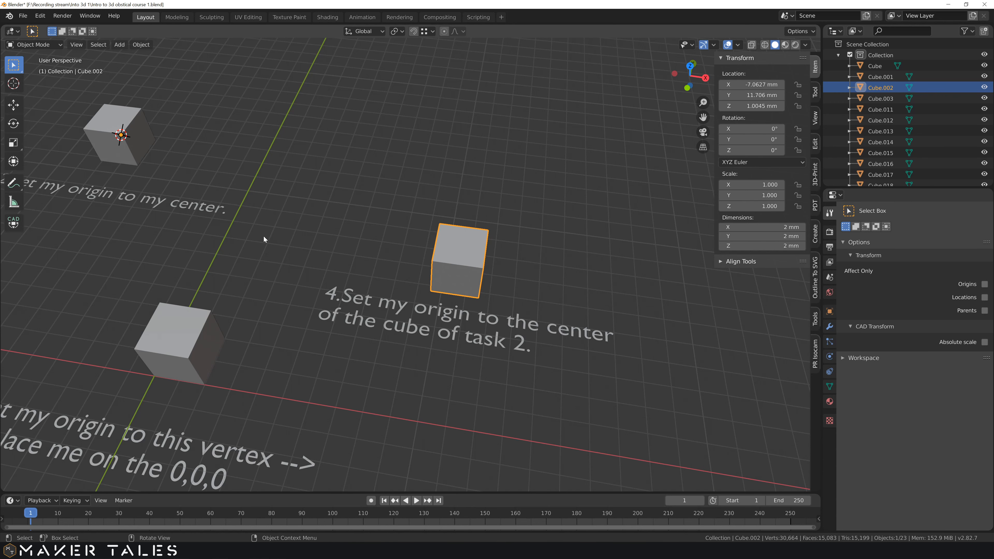
# Try rotating the task 4 cube about the global Z axis around its new origin, and undo the rotation.
pyautogui.press('r')
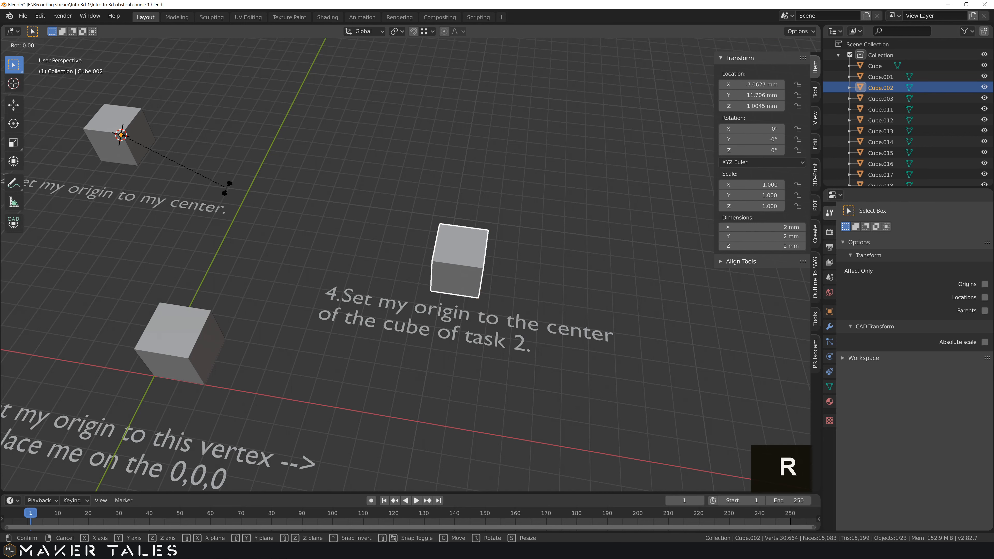
pyautogui.press('z')
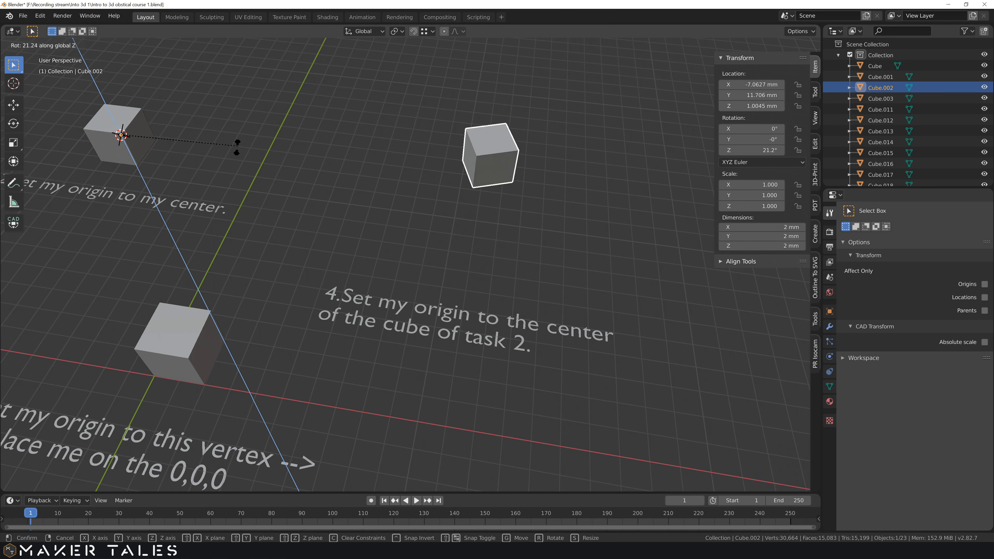
pyautogui.click(228, 181)
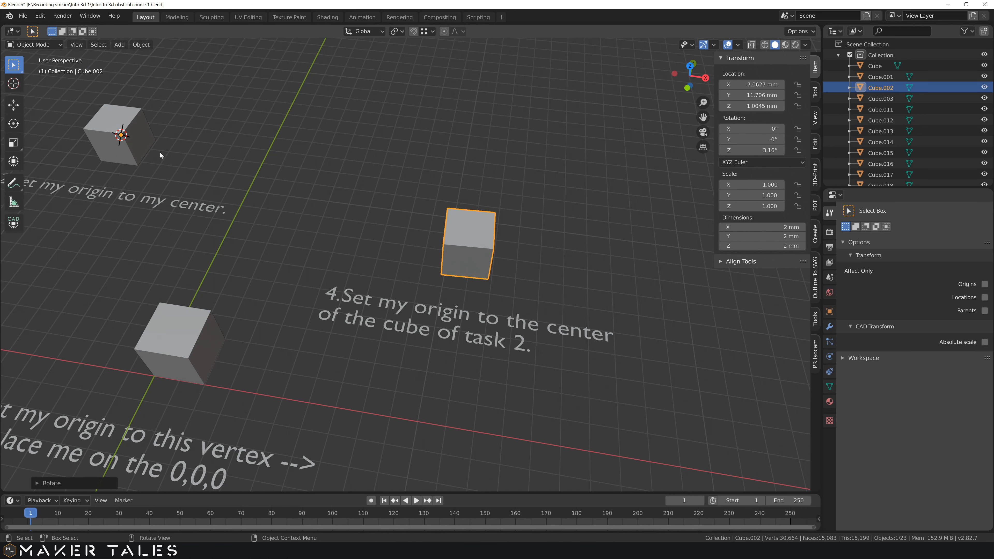
pyautogui.hotkey('ctrl', 'z')
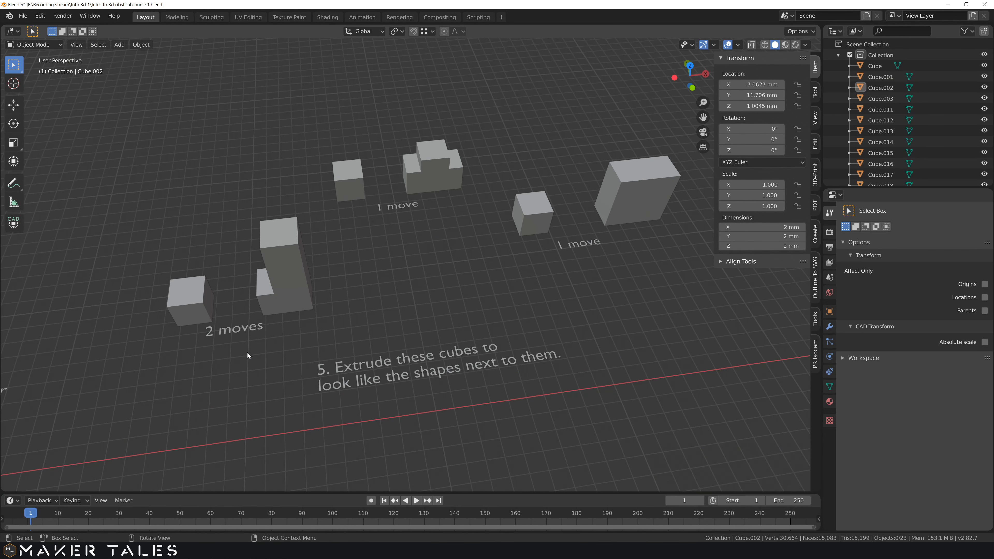
# Extrude the top face of the task 5 "2 moves" cube by 4 mm in Edit Mode.
pyautogui.keyDown('shift'); pyautogui.moveTo(247, 372); pyautogui.dragTo(345, 338, button='middle'); pyautogui.keyUp('shift')
pyautogui.click(345, 330)
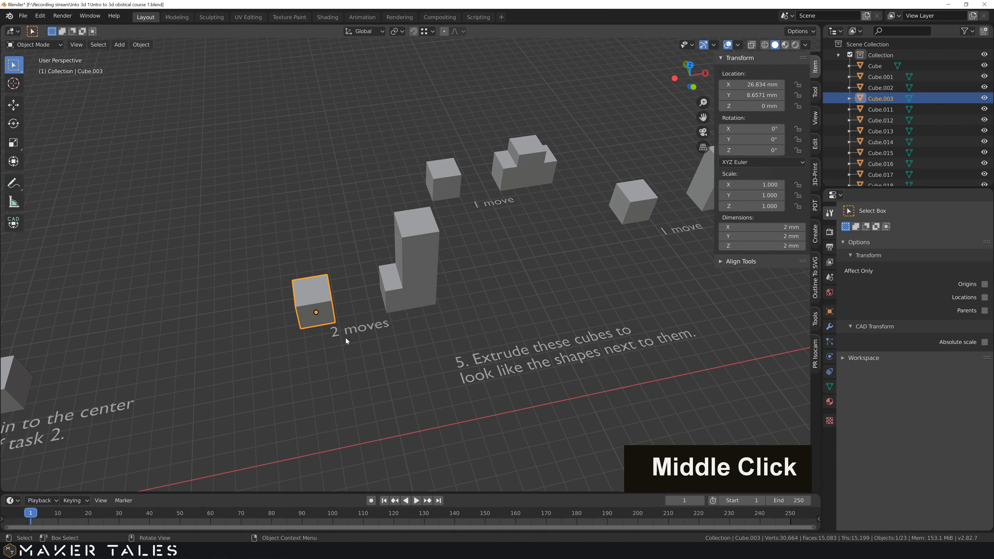
pyautogui.press('Tab')
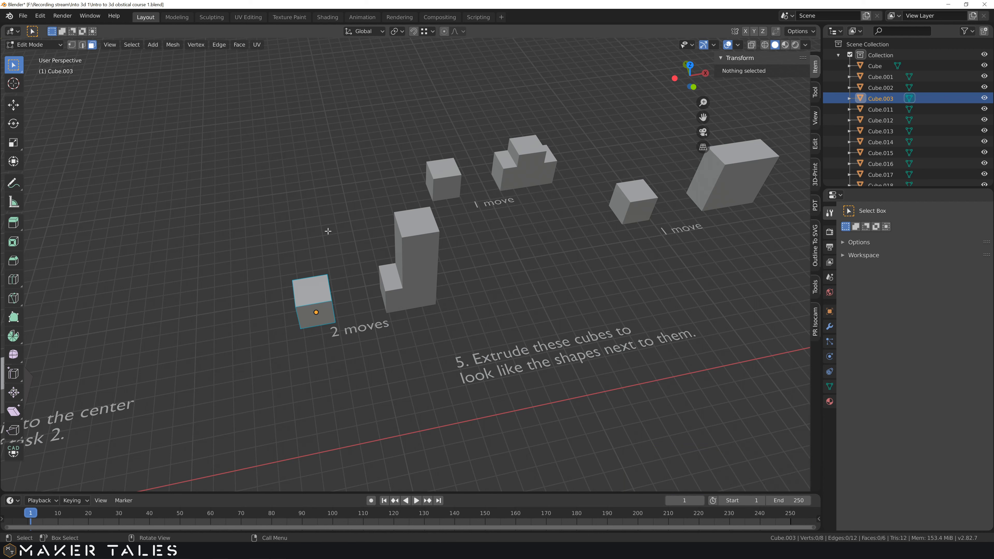
pyautogui.click(313, 286)
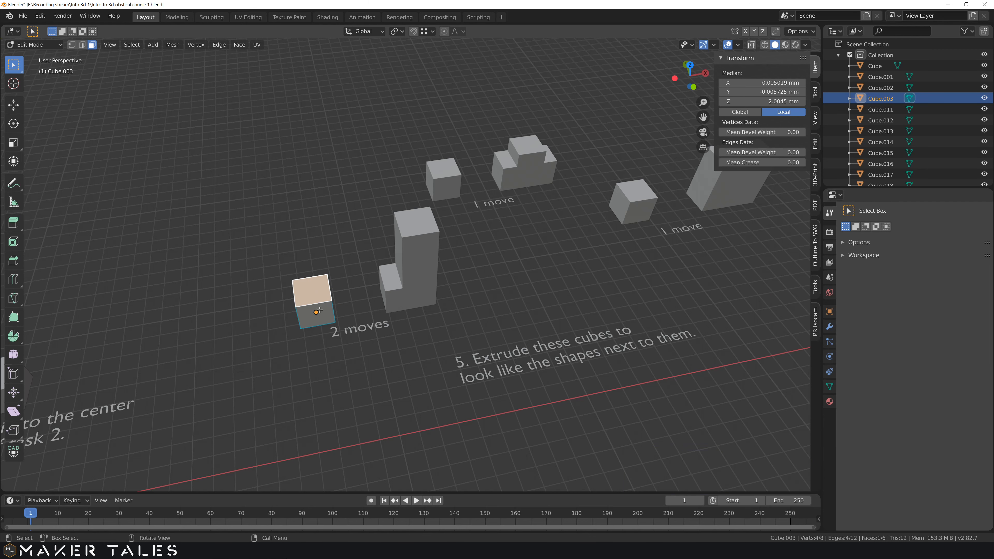
pyautogui.press('e')
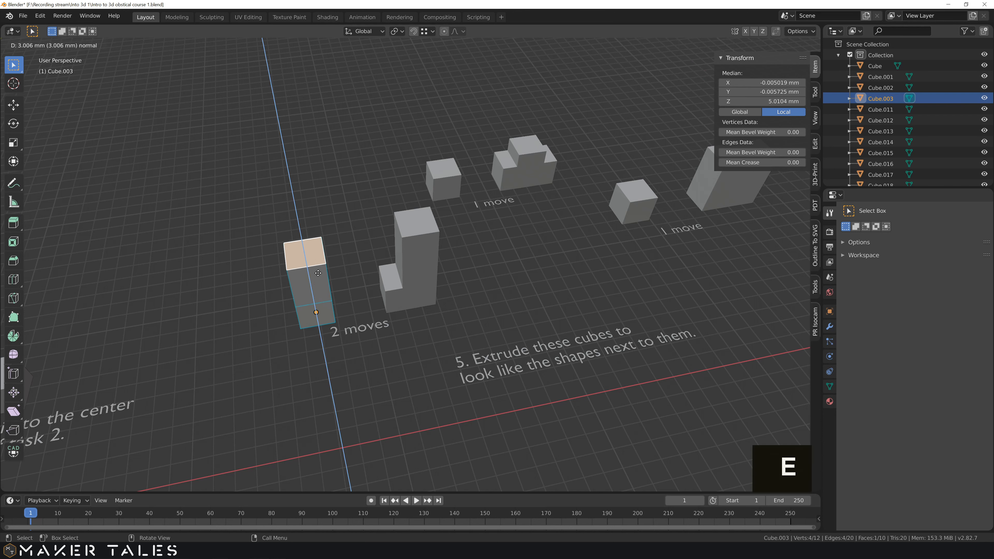
pyautogui.write('4')
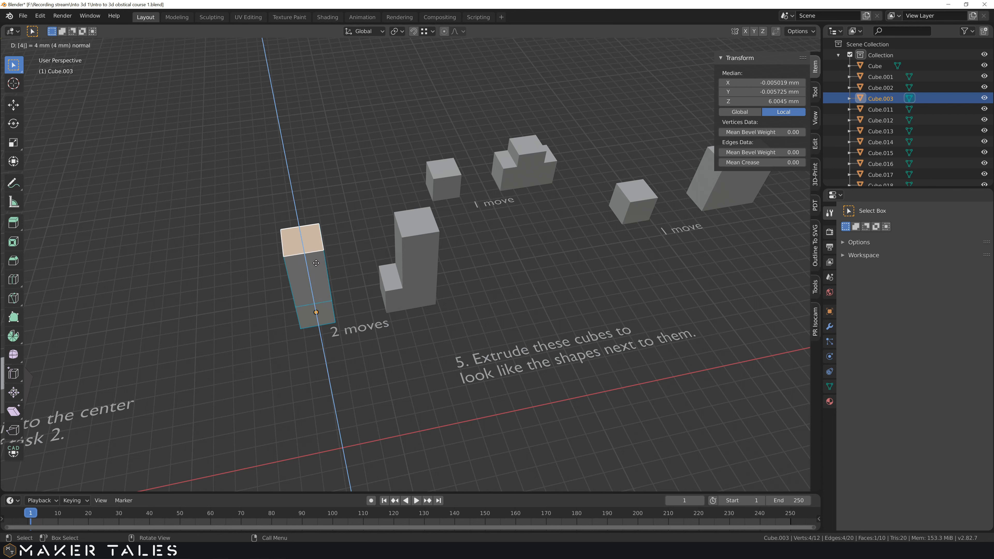
pyautogui.press('Return')
# Extrude the lower outer side face of the "2 moves" column by 1 mm to form the foot, and return to Object Mode.
pyautogui.moveTo(297, 307)
pyautogui.mouseDown(button='middle')
pyautogui.moveTo(326, 310)
pyautogui.moveTo(306, 318)
pyautogui.mouseUp(button='middle')
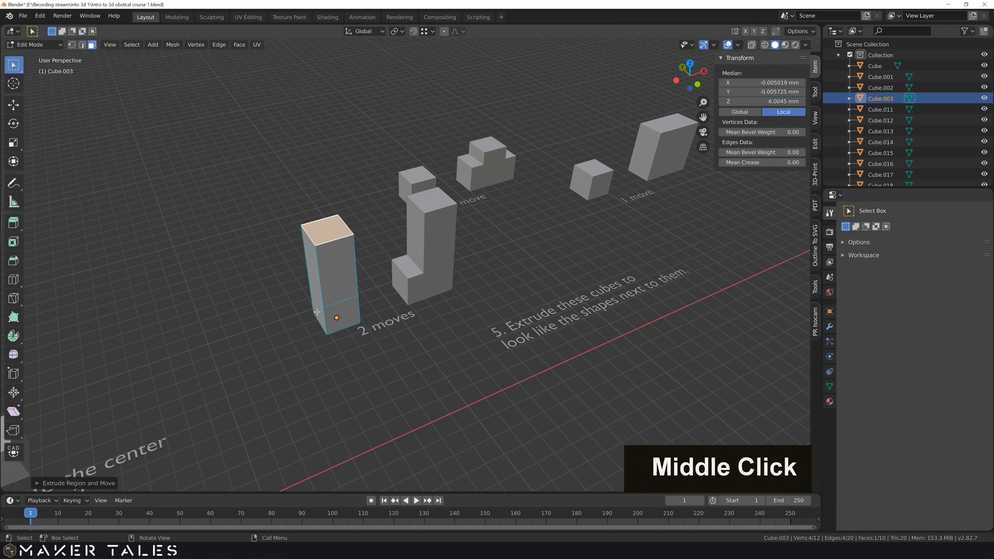
pyautogui.click(316, 313)
pyautogui.press('e')
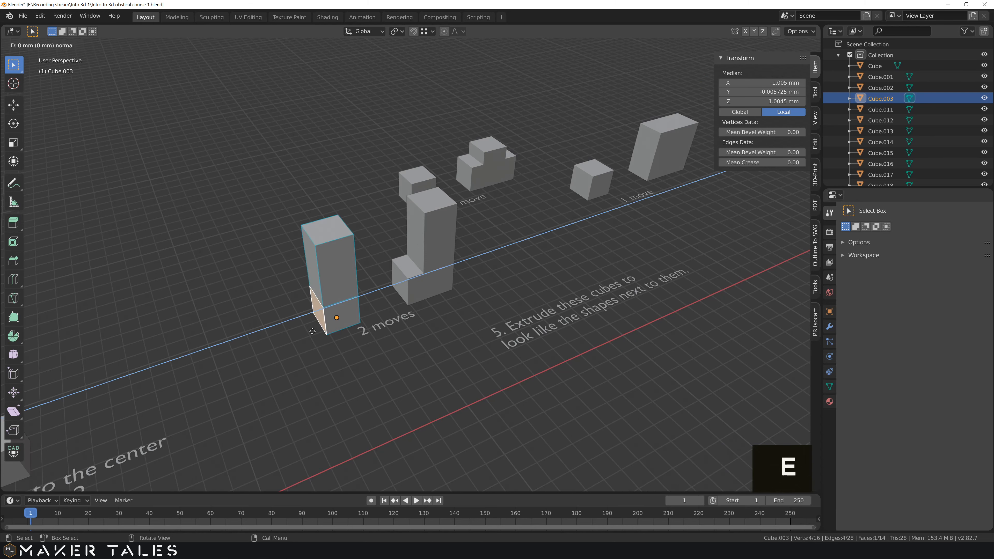
pyautogui.press('1')
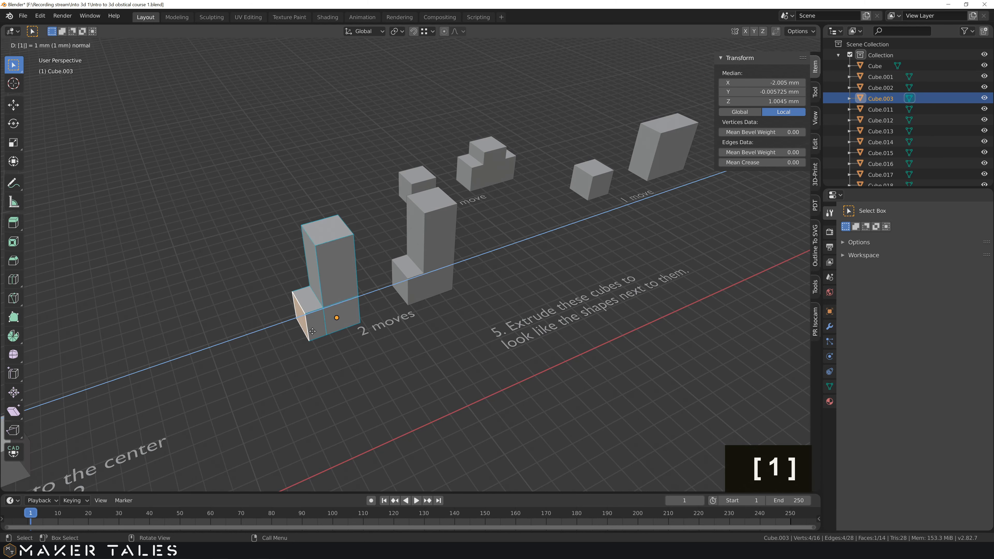
pyautogui.press('Return')
pyautogui.moveTo(429, 335); pyautogui.dragTo(396, 329, button='middle')
pyautogui.press('Tab')
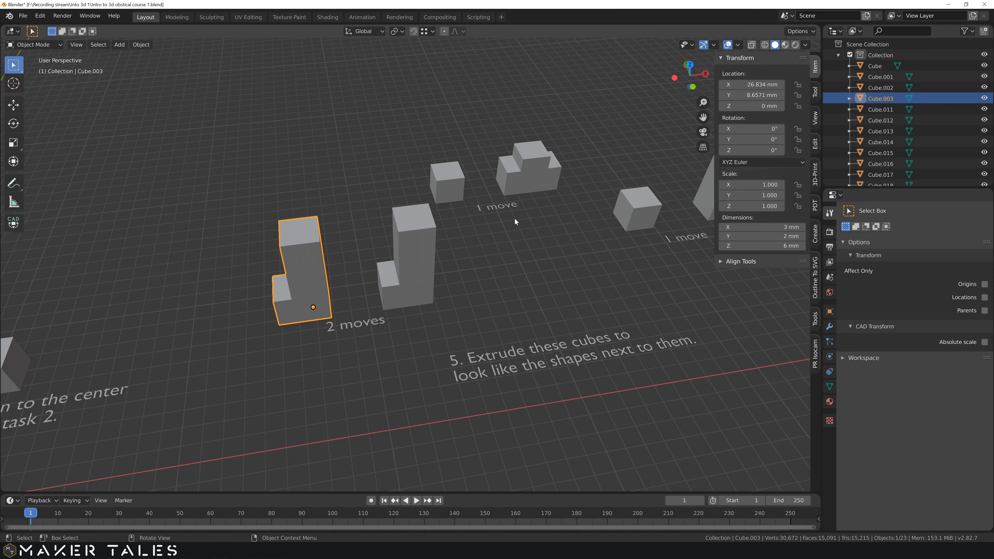
# Examine the mesh faces of the stepped "1 move" reference shape in Edit Mode.
pyautogui.keyDown('shift'); pyautogui.moveTo(489, 176); pyautogui.dragTo(423, 302, button='middle'); pyautogui.keyUp('shift')
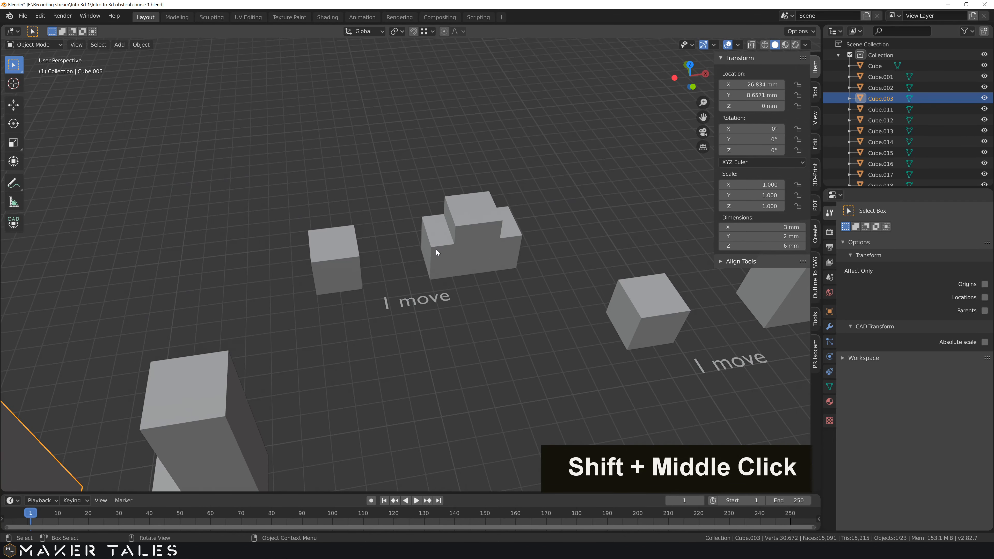
pyautogui.click(490, 240)
pyautogui.press('Tab')
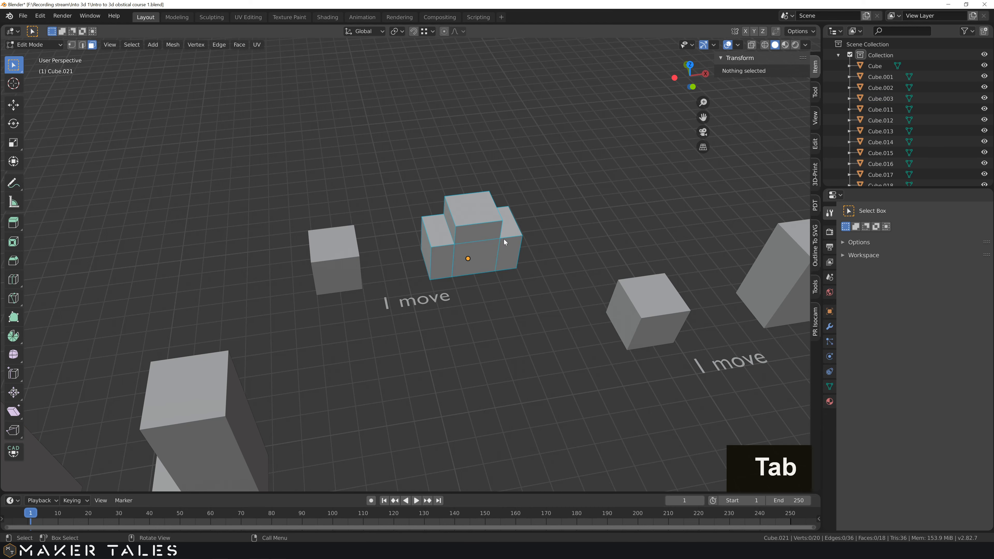
pyautogui.press('Tab')
# Select the top face and two opposite side faces of the cube beside the stepped "1 move" shape in Edit Mode.
pyautogui.click(339, 256)
pyautogui.moveTo(306, 250); pyautogui.dragTo(358, 239, button='middle')
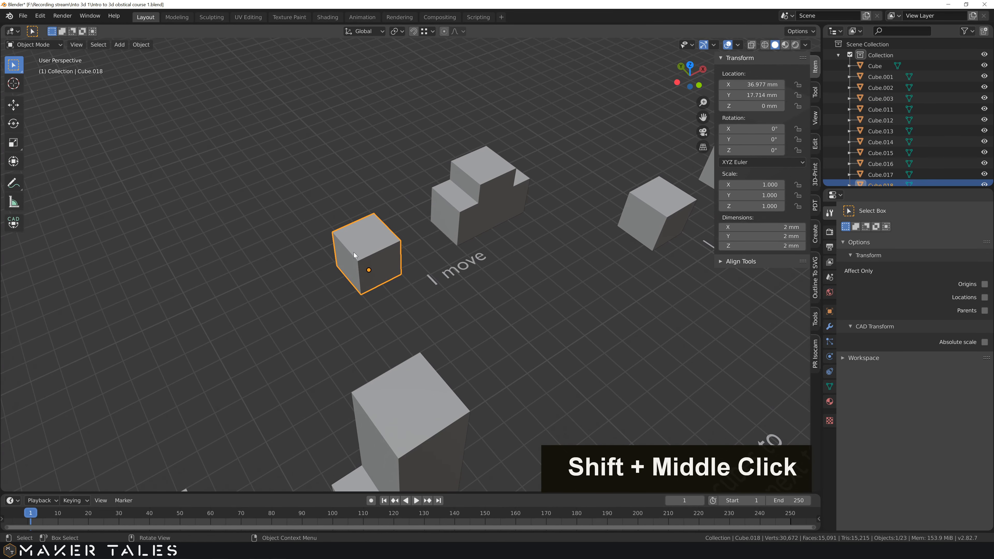
pyautogui.press('Tab')
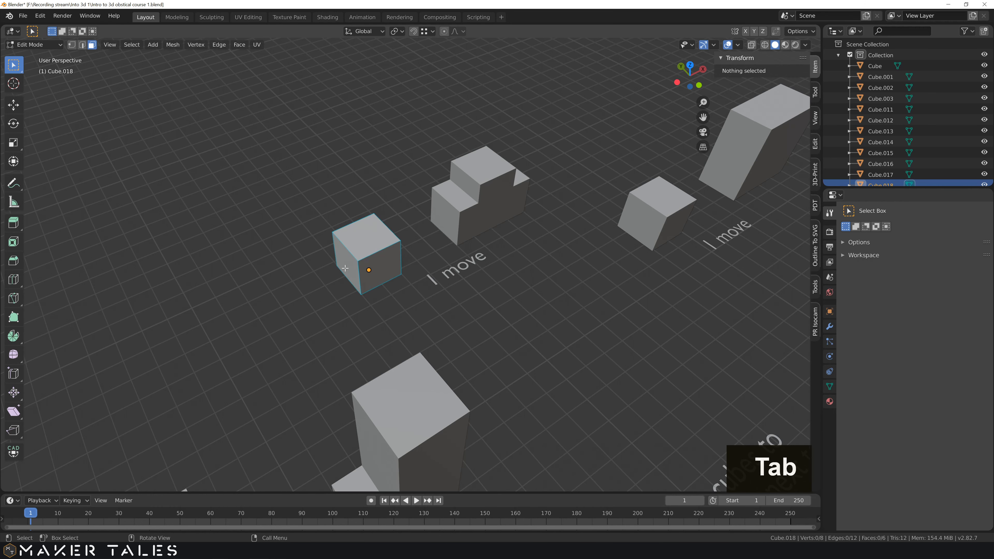
pyautogui.click(345, 268)
pyautogui.keyDown('shift'); pyautogui.click(364, 235); pyautogui.keyUp('shift')
pyautogui.moveTo(364, 235); pyautogui.dragTo(440, 260, button='middle')
pyautogui.keyDown('shift'); pyautogui.click(440, 254); pyautogui.keyUp('shift')
# Try extruding the three selected faces together as one region, and undo the extrusion.
pyautogui.press('e')
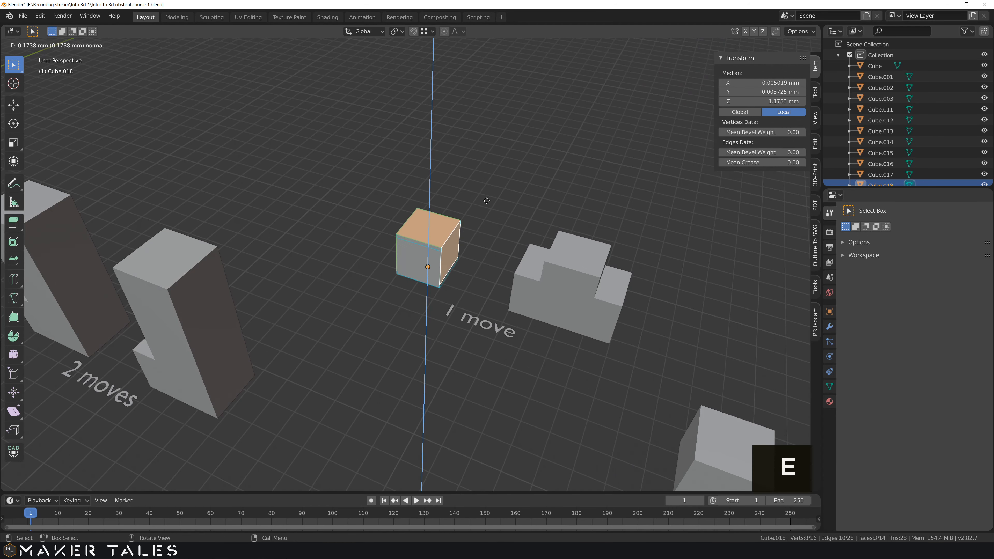
pyautogui.click(495, 171)
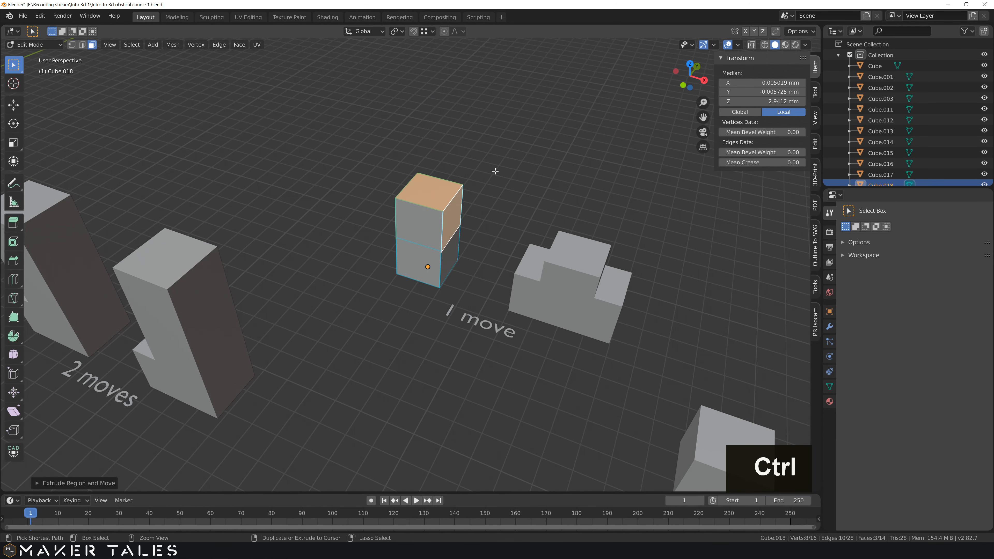
pyautogui.hotkey('ctrl', 'z')
# Extrude the three selected faces by 1 mm with Extrude Individual Faces, deselect everything and return to Object Mode.
pyautogui.hotkey('alt', 'e')
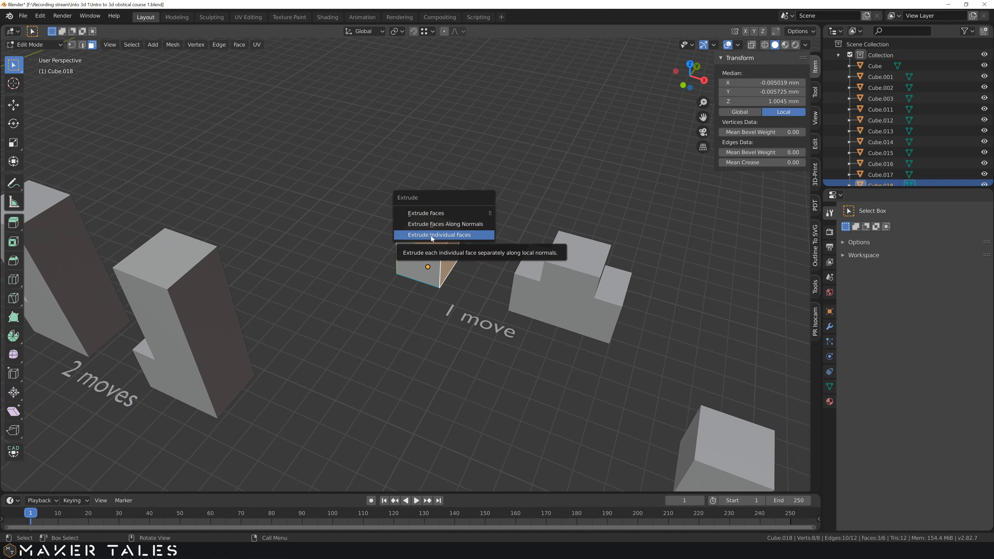
pyautogui.click(471, 235)
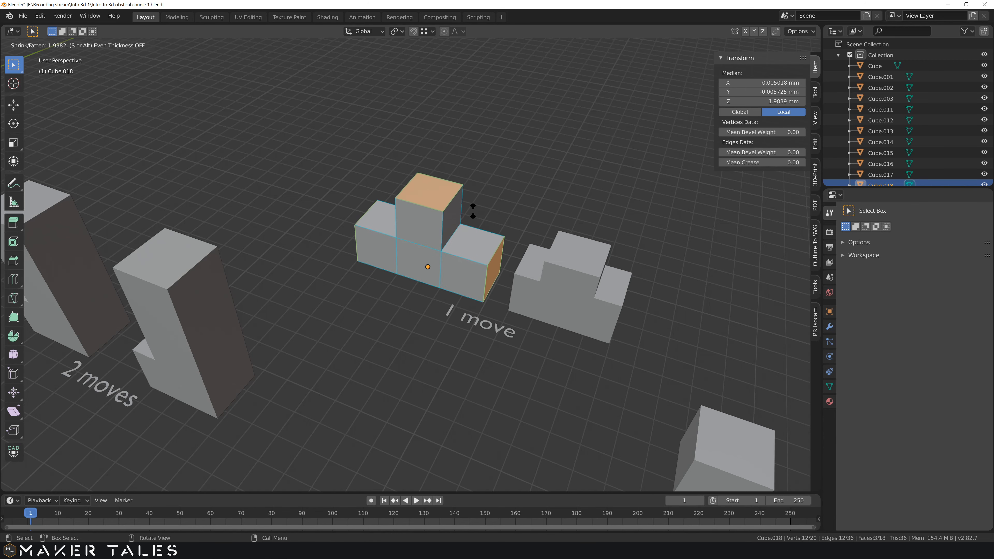
pyautogui.write('1')
pyautogui.press('Return')
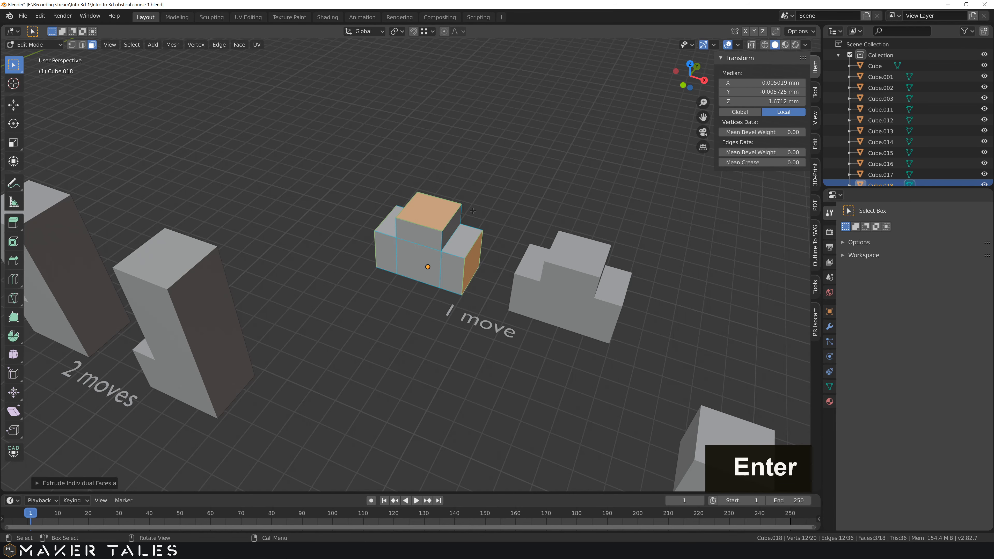
pyautogui.click(496, 253)
pyautogui.moveTo(495, 253); pyautogui.dragTo(540, 295, button='middle')
pyautogui.keyDown('shift'); pyautogui.moveTo(576, 379); pyautogui.dragTo(463, 295, button='middle'); pyautogui.keyUp('shift')
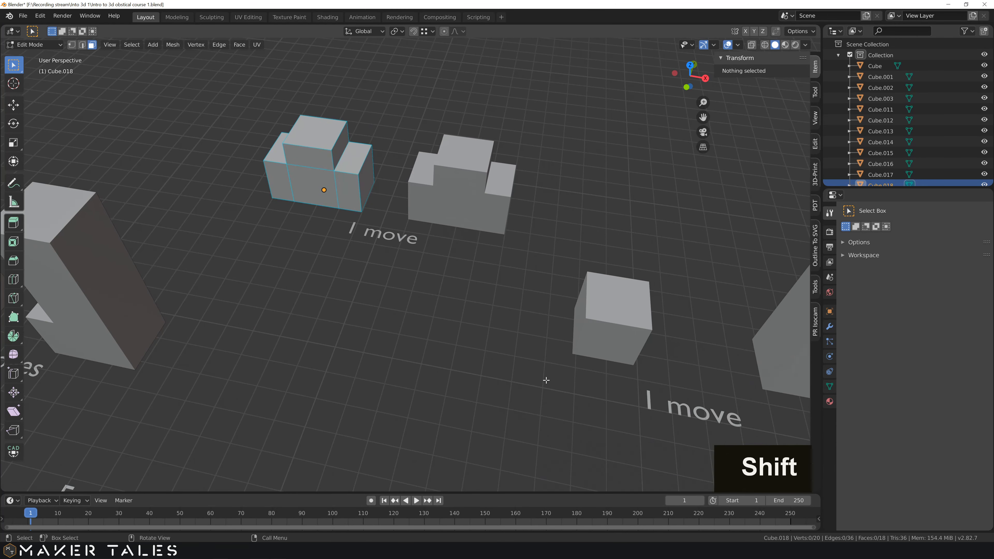
pyautogui.moveTo(546, 380); pyautogui.dragTo(565, 282, button='middle')
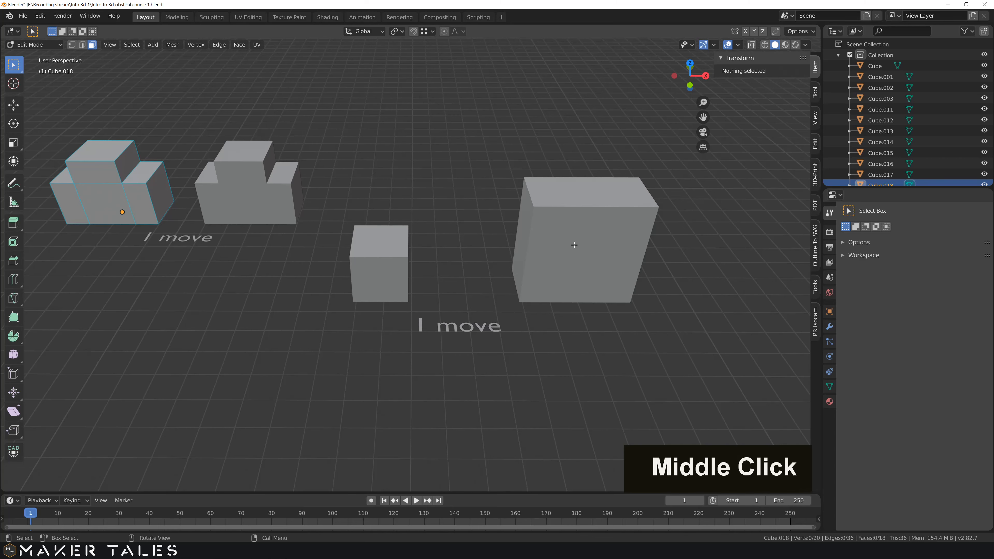
pyautogui.press('Tab')
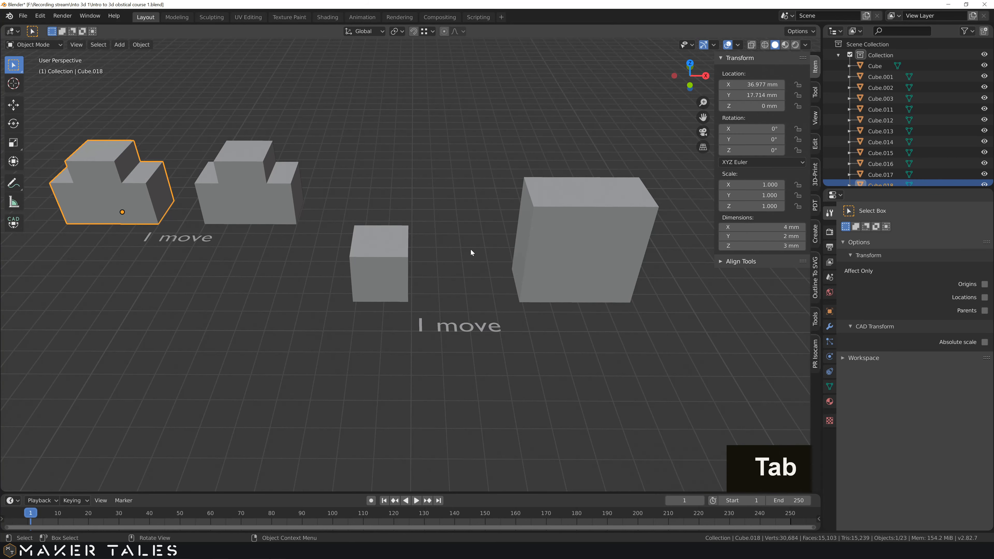
# Examine the mesh edges of the large block, the other "1 move" reference shape, in Edit Mode.
pyautogui.click(539, 246)
pyautogui.press('Tab')
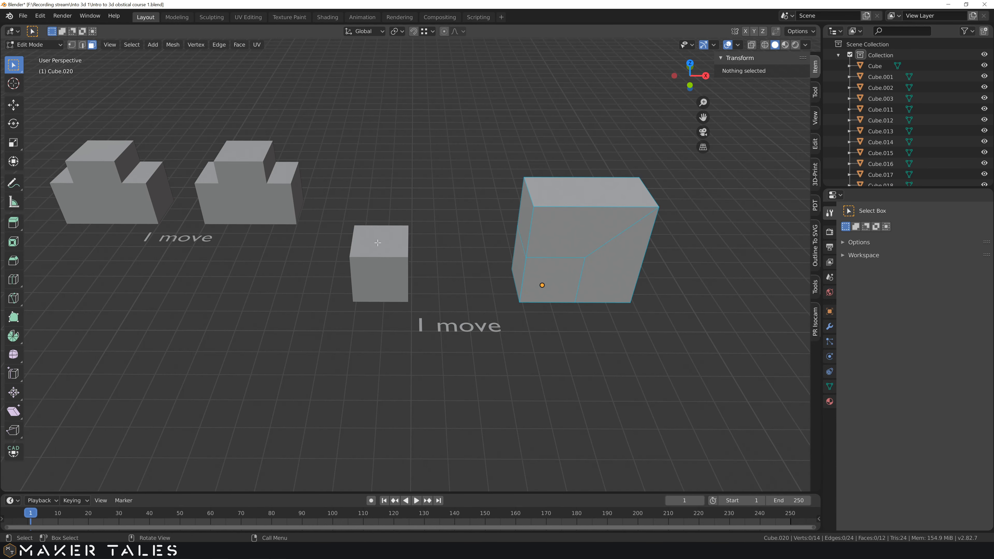
pyautogui.press('Tab')
# Select the top face and the side face toward the reference block on the last "1 move" cube in Edit Mode.
pyautogui.click(383, 258)
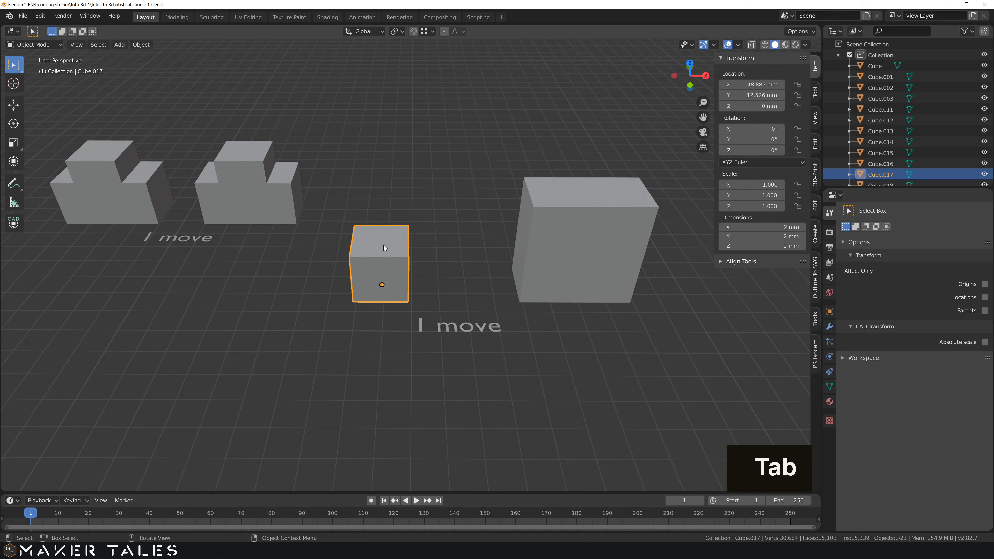
pyautogui.press('Tab')
pyautogui.click(387, 244)
pyautogui.moveTo(387, 244); pyautogui.dragTo(423, 281, button='middle')
pyautogui.keyDown('shift'); pyautogui.click(402, 261); pyautogui.keyUp('shift')
# Try a regular extrusion of the two adjoining faces, and undo it.
pyautogui.press('e')
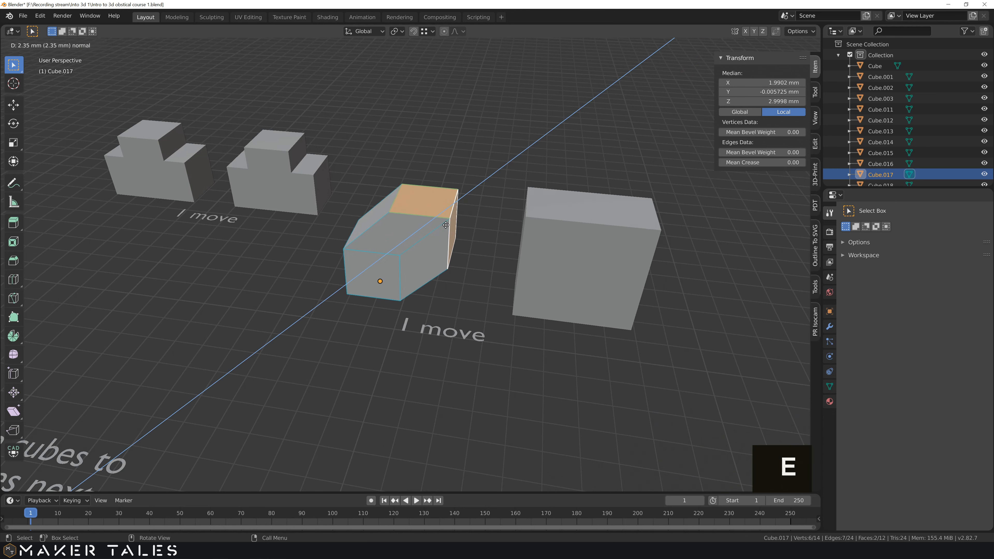
pyautogui.click(449, 219)
pyautogui.hotkey('ctrl', 'z')
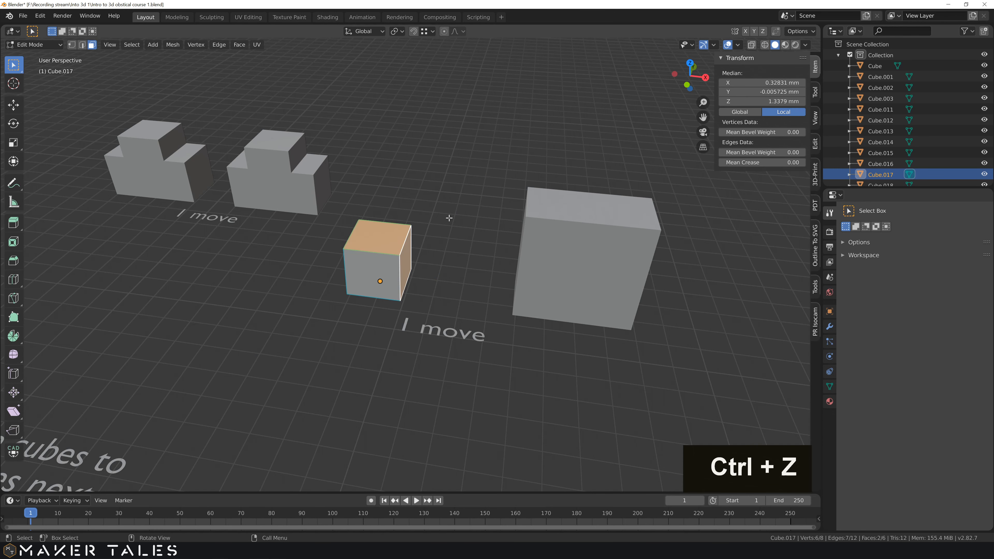
# Extrude the two faces along their normals by 2 mm with Even Thickness on, deselect them and return to Object Mode.
pyautogui.hotkey('alt', 'e')
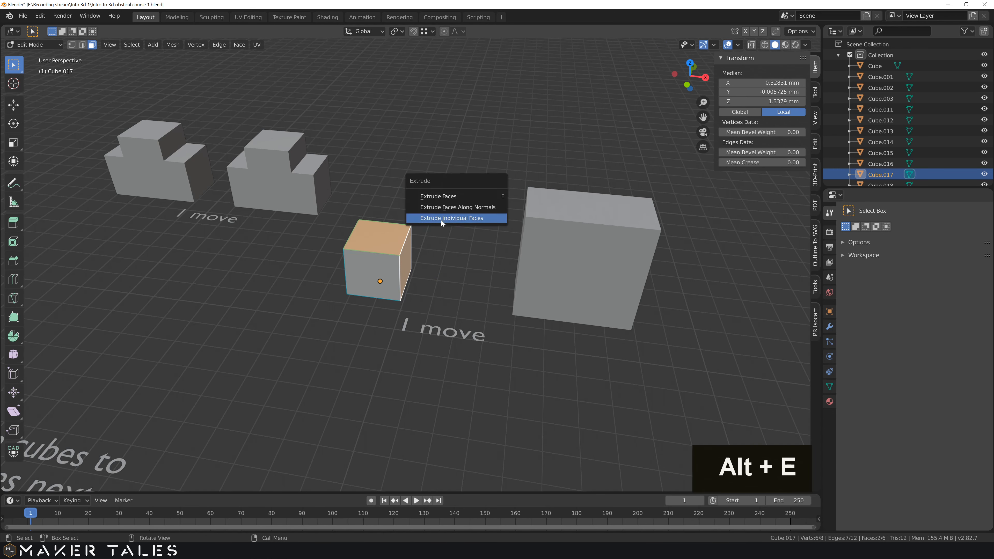
pyautogui.click(450, 208)
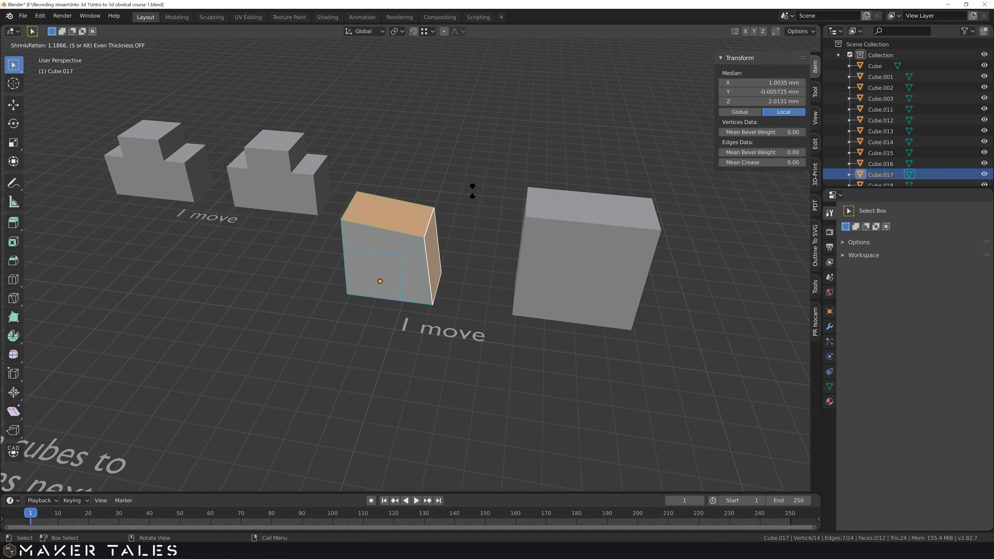
pyautogui.press('s')
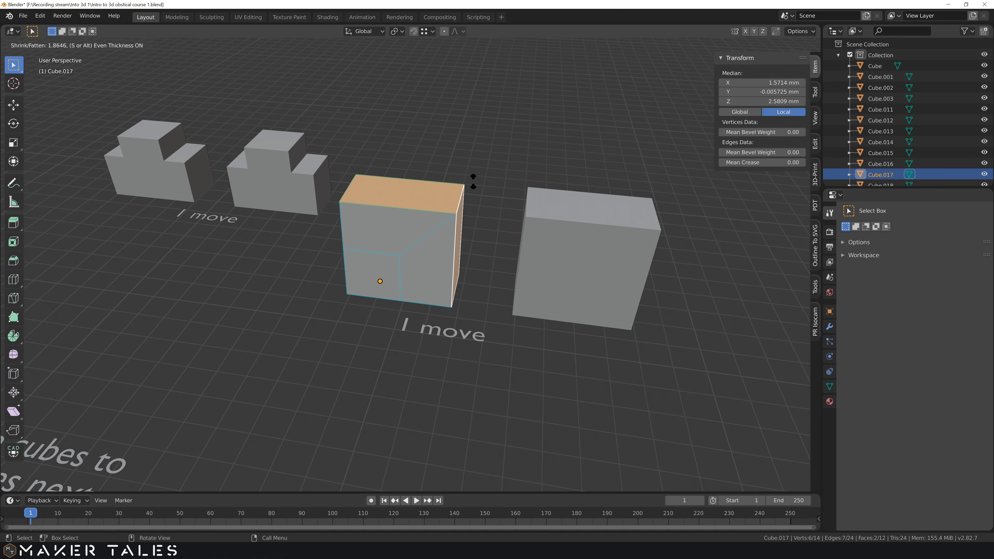
pyautogui.write('2')
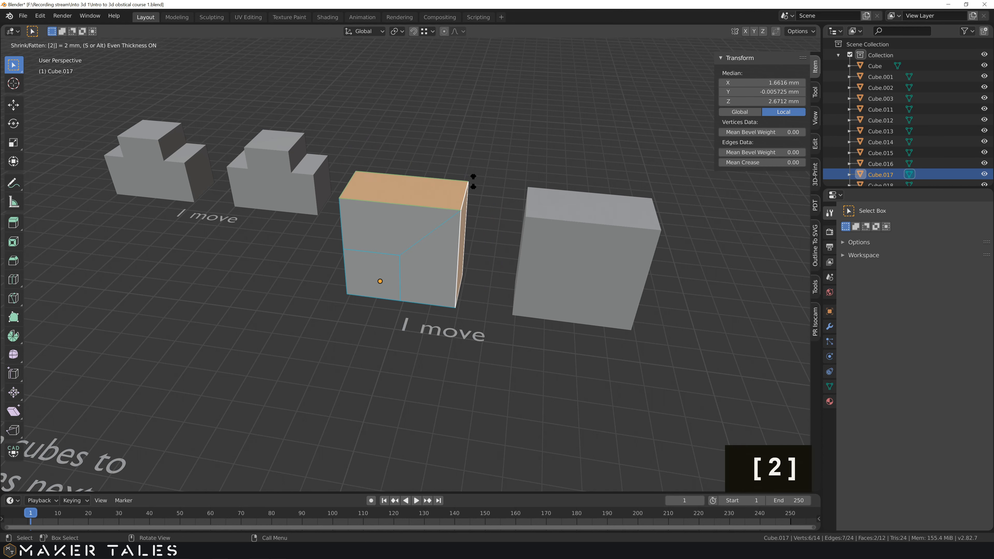
pyautogui.press('Return')
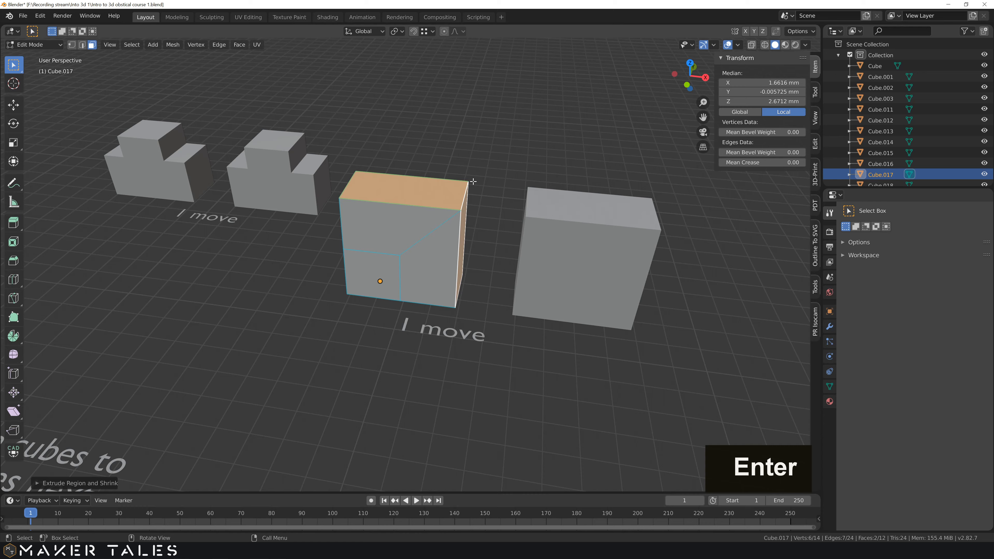
pyautogui.click(480, 236)
pyautogui.scroll(-6, 468, 232)
pyautogui.moveTo(416, 277); pyautogui.dragTo(574, 309, button='middle')
pyautogui.press('Tab')
pyautogui.scroll(-2, 454, 292)
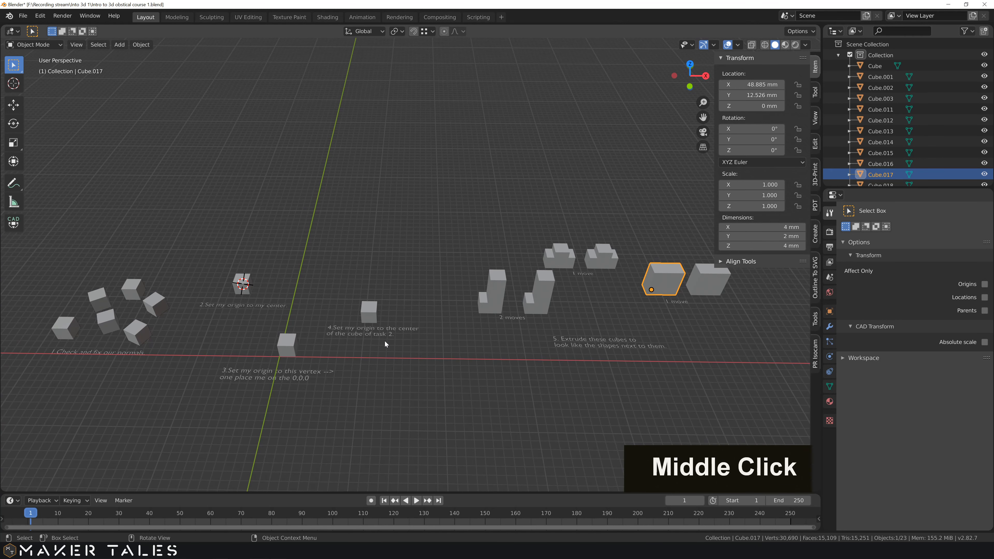